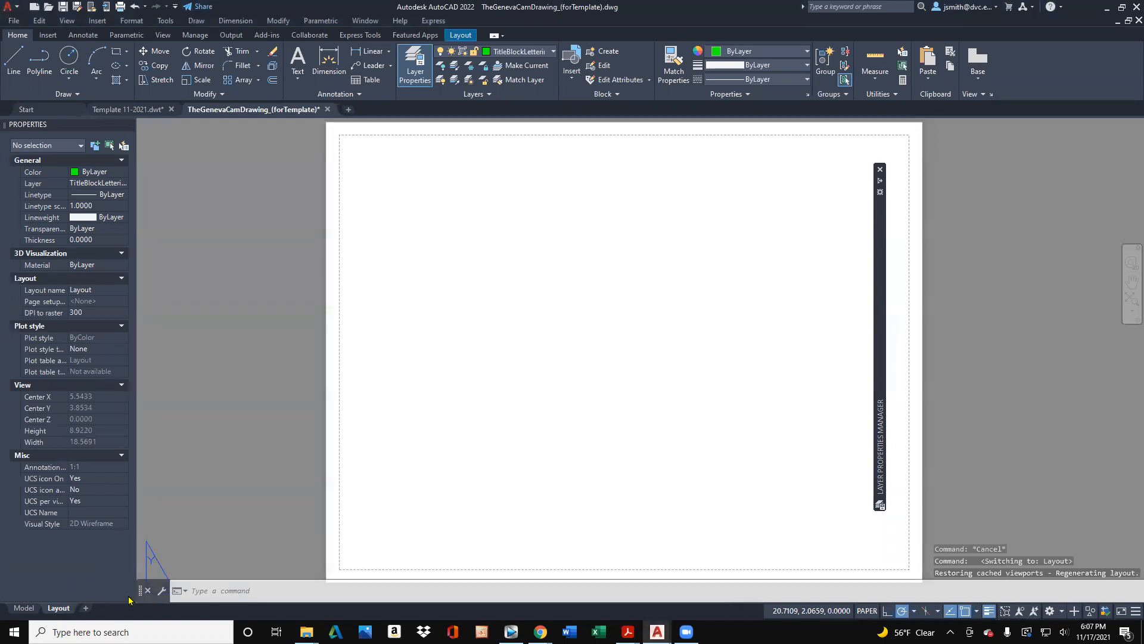
- Check the current page setup of the Layout sheet in the Page Setup Manager
right_click(68, 609)
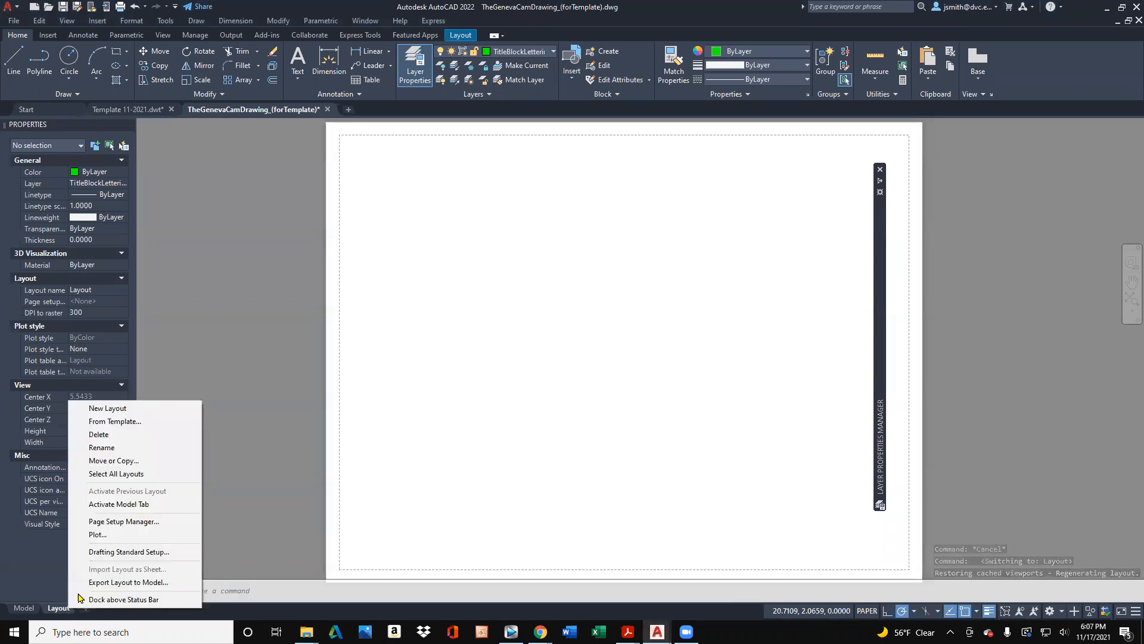
left_click(117, 530)
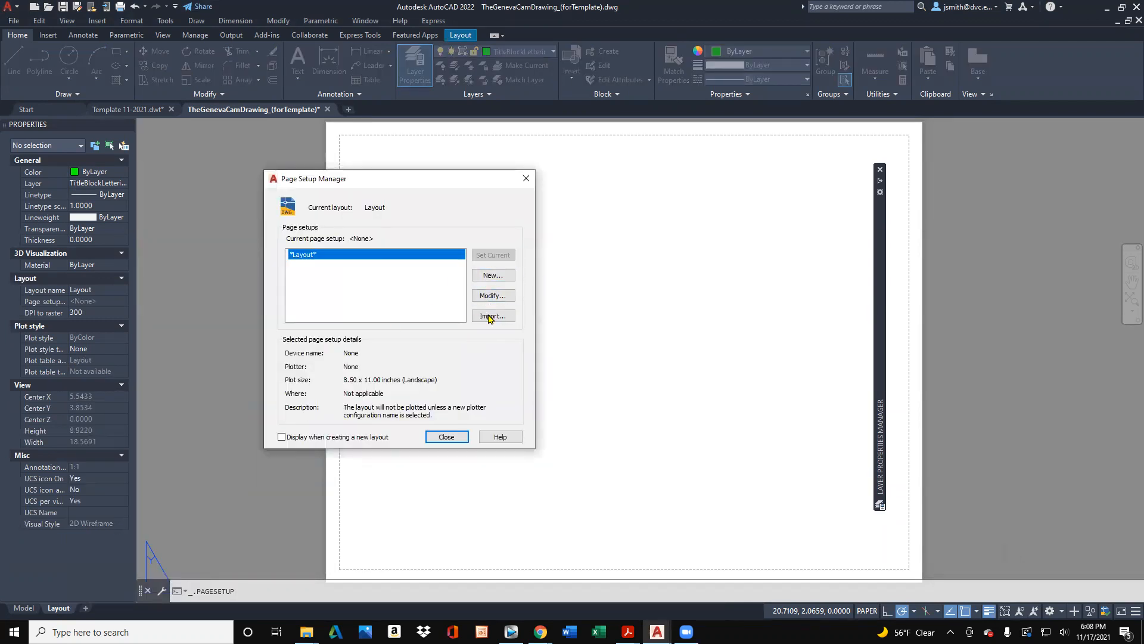
left_click(455, 440)
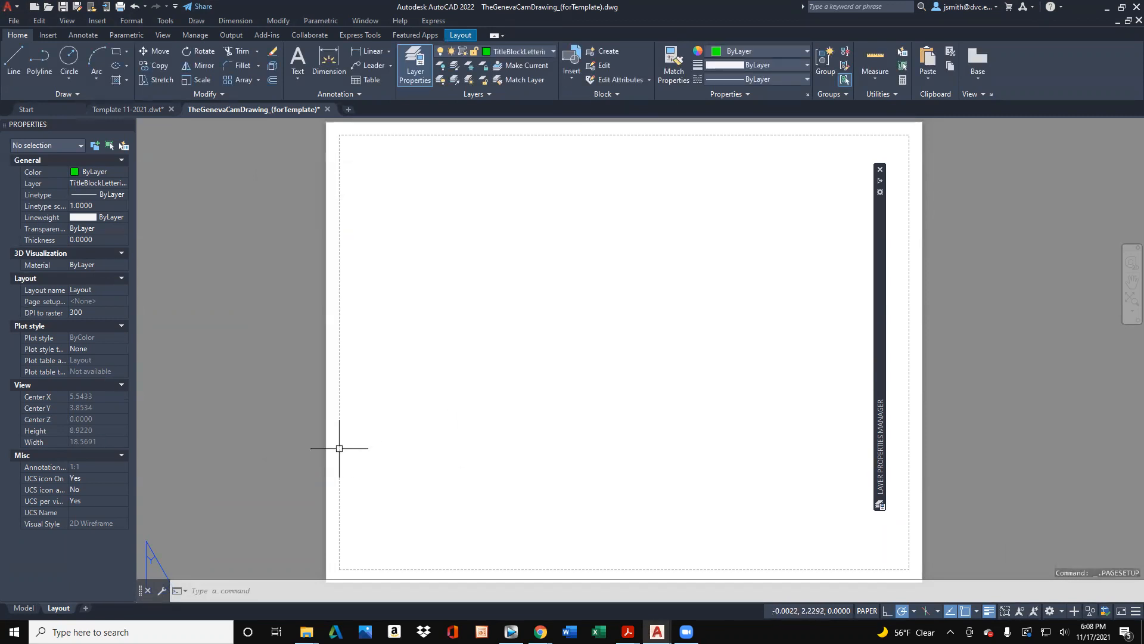
left_click(25, 608)
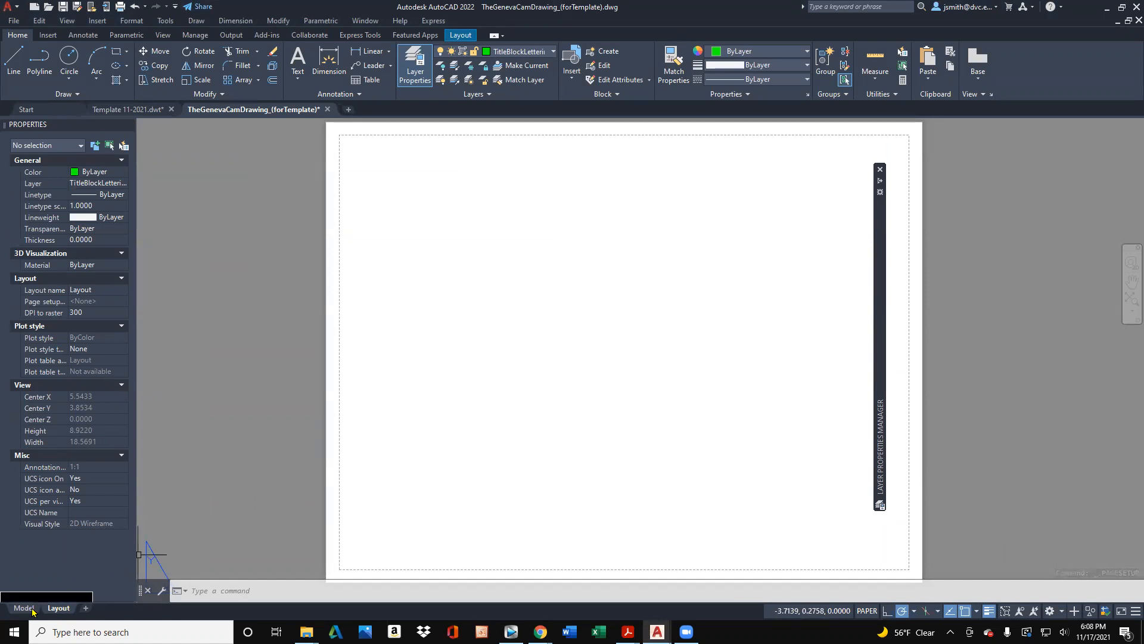
left_click(59, 608)
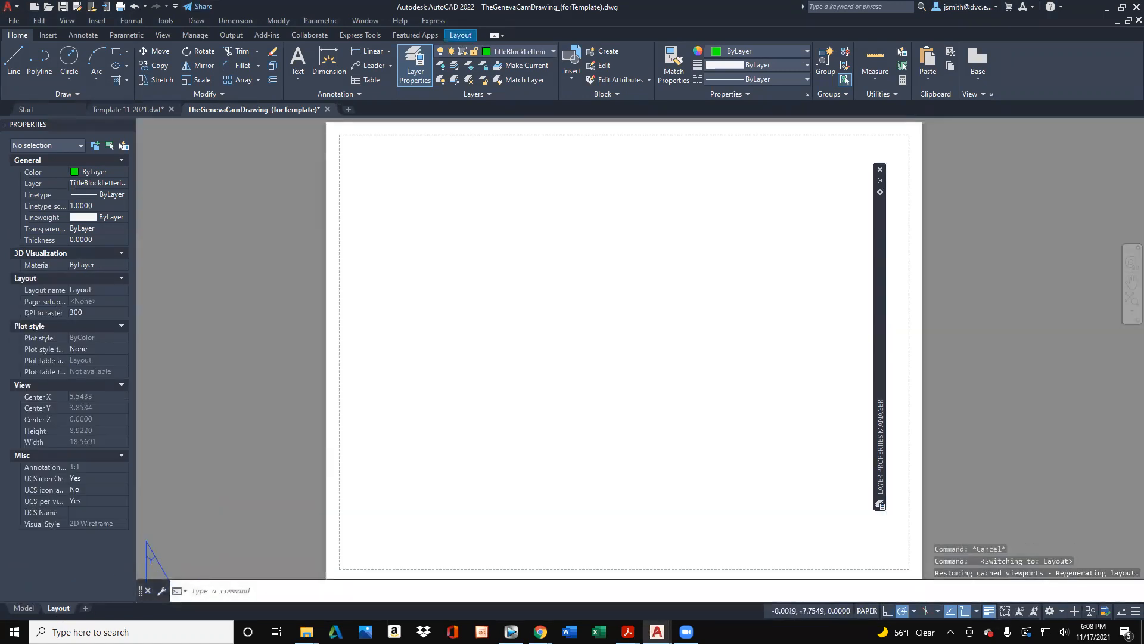
- Create a single viewport about 8.84 wide by 6.85 high inside the Layout sheet with the VIEWPORTS command
type("viewports")
key("Return")
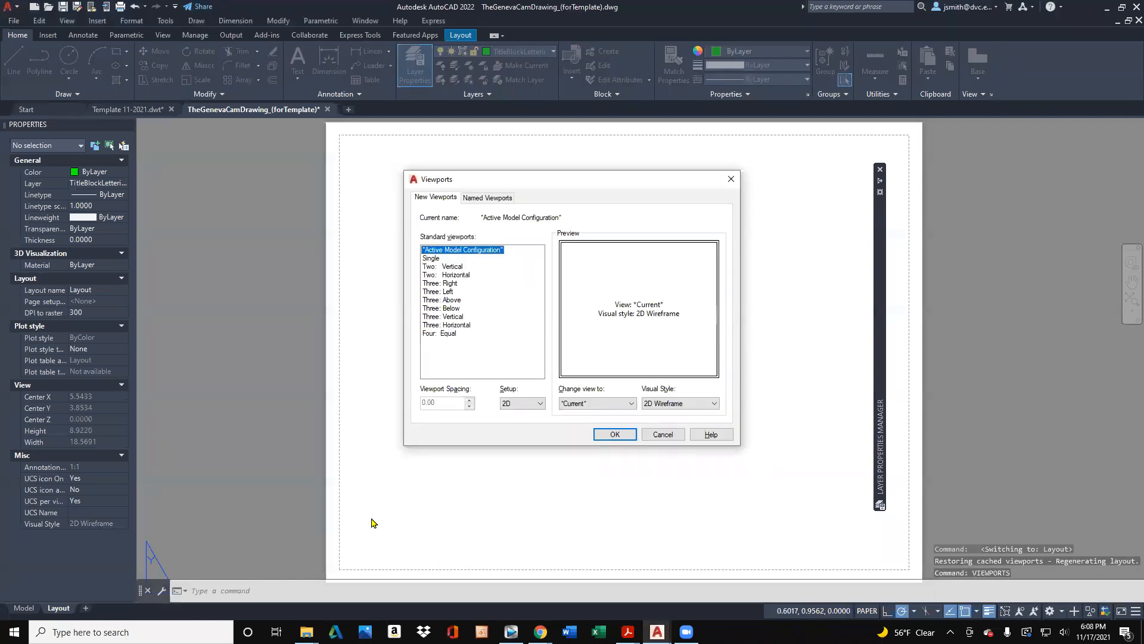
left_click(427, 259)
left_click(614, 434)
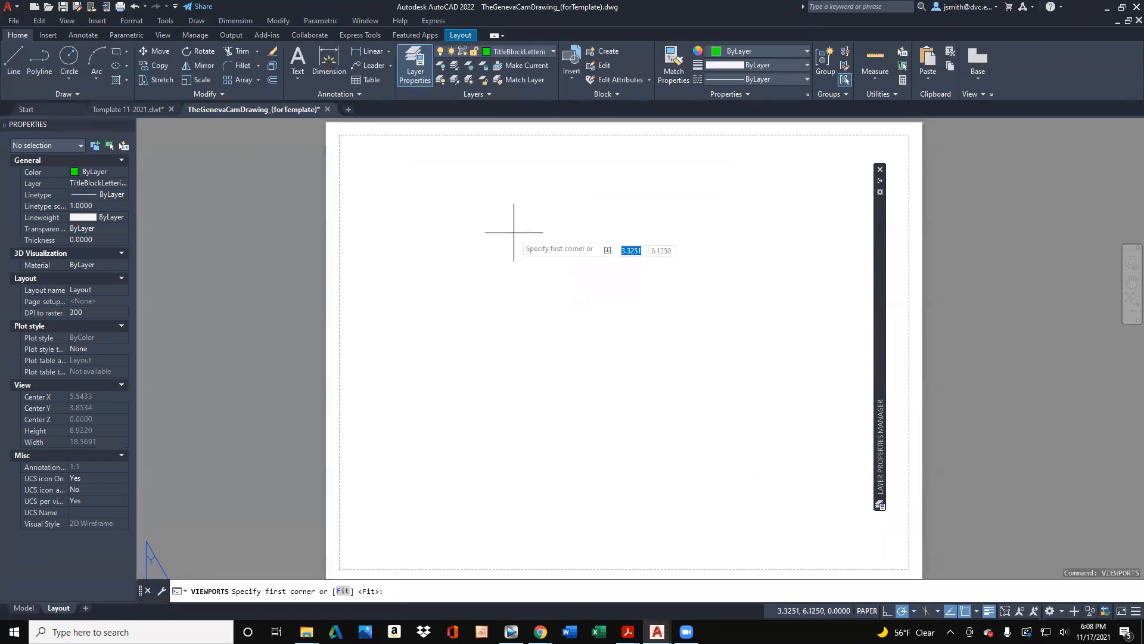
left_click(371, 162)
left_click(850, 534)
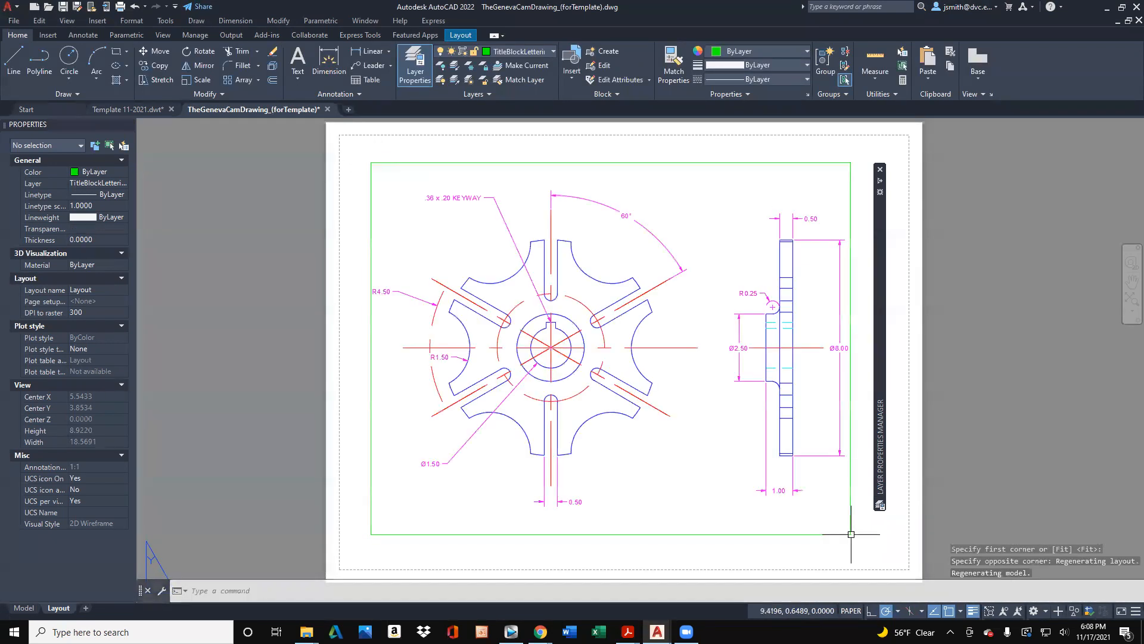
- Delete the viewport from the Layout sheet
left_click(759, 162)
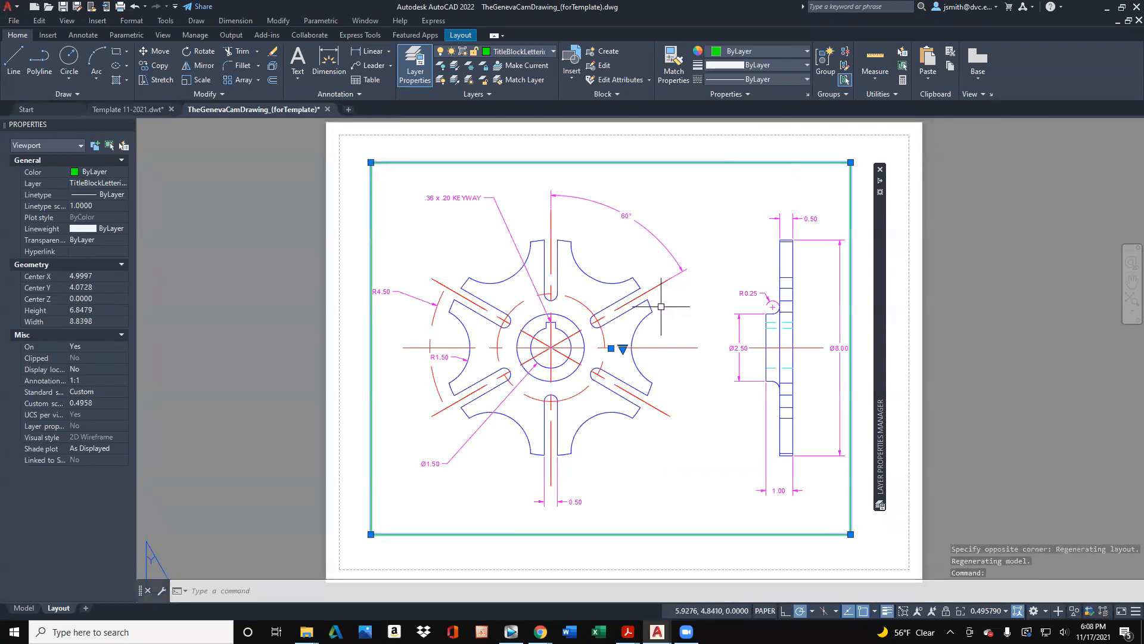
left_click(868, 186)
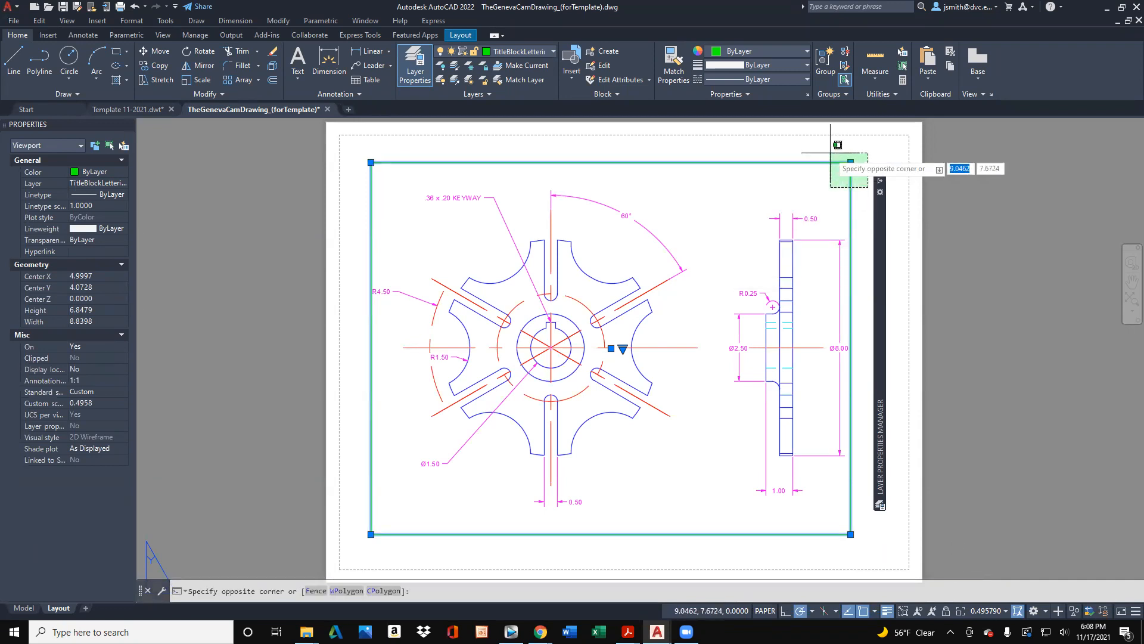
left_click(830, 152)
key("Delete")
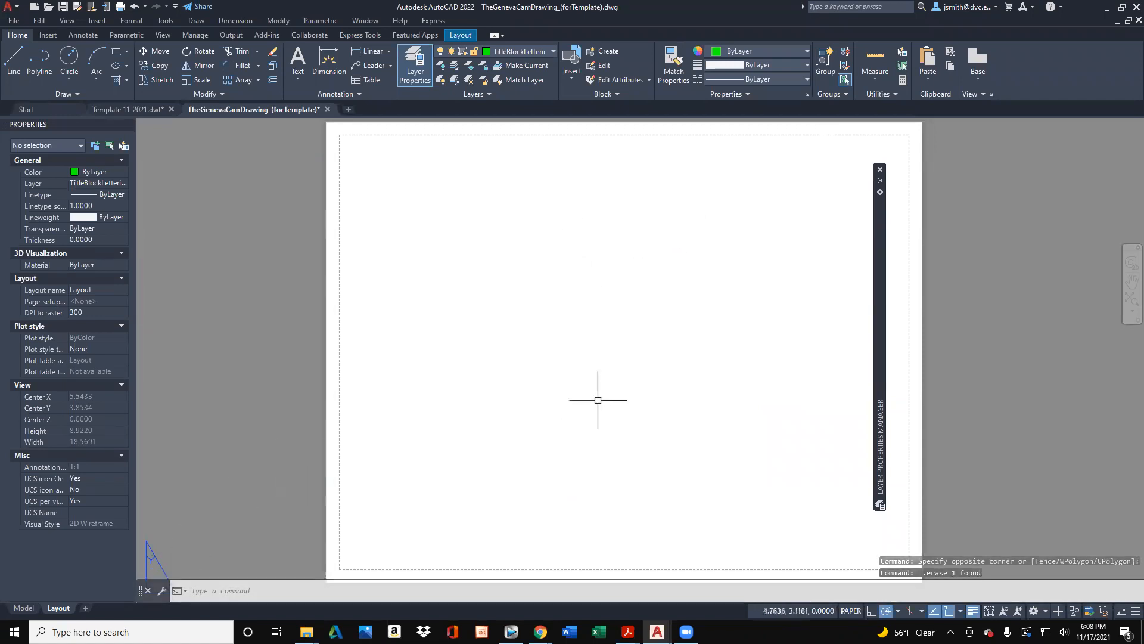
mouse_move(879, 334)
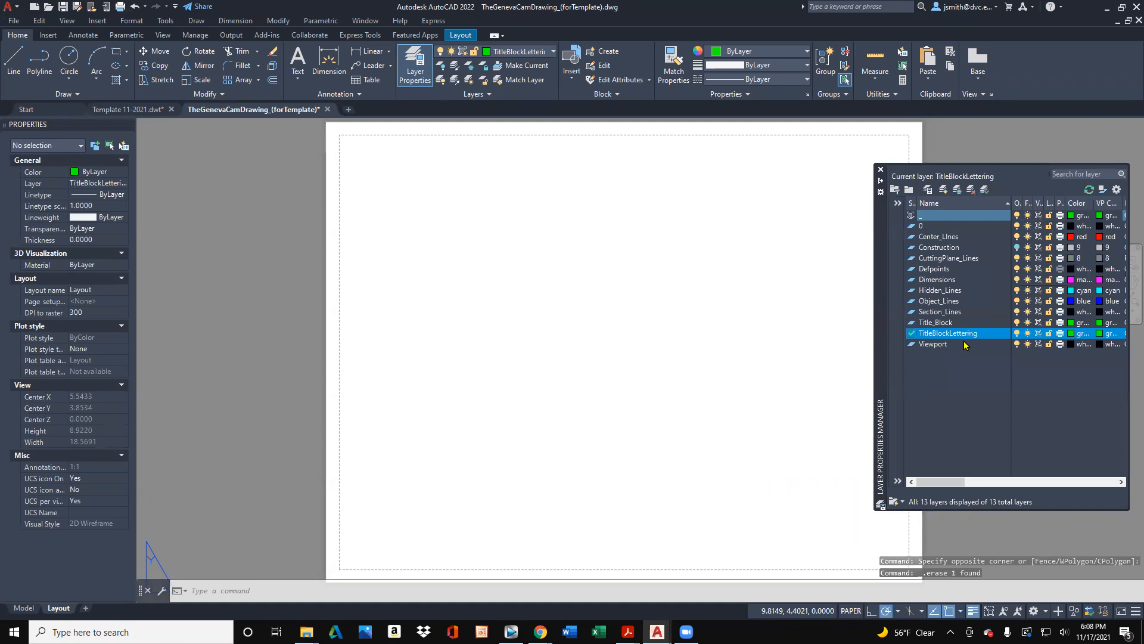
left_click(957, 323)
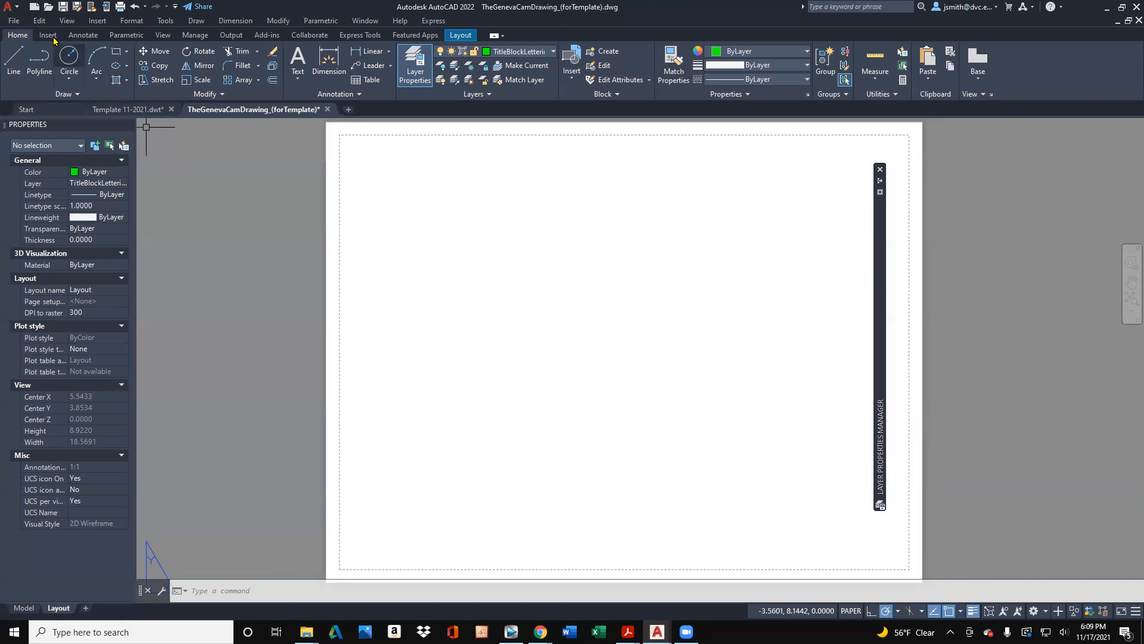
- Start a new drawing and select the default viewport on Layout1 to check which layer it is on
left_click(34, 8)
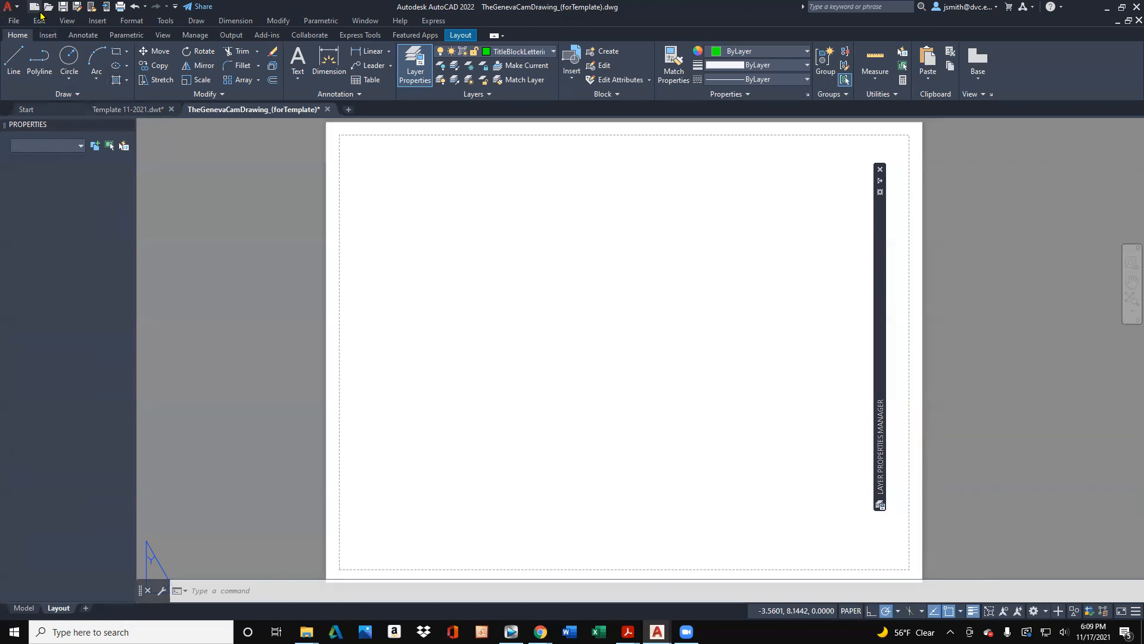
left_click(546, 335)
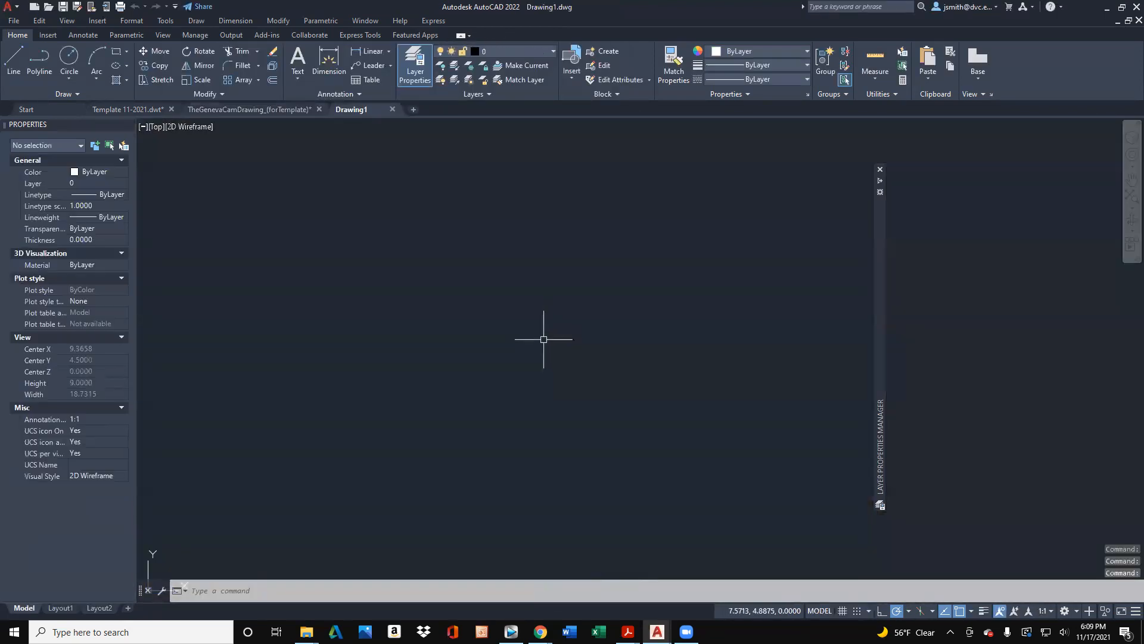
left_click(64, 609)
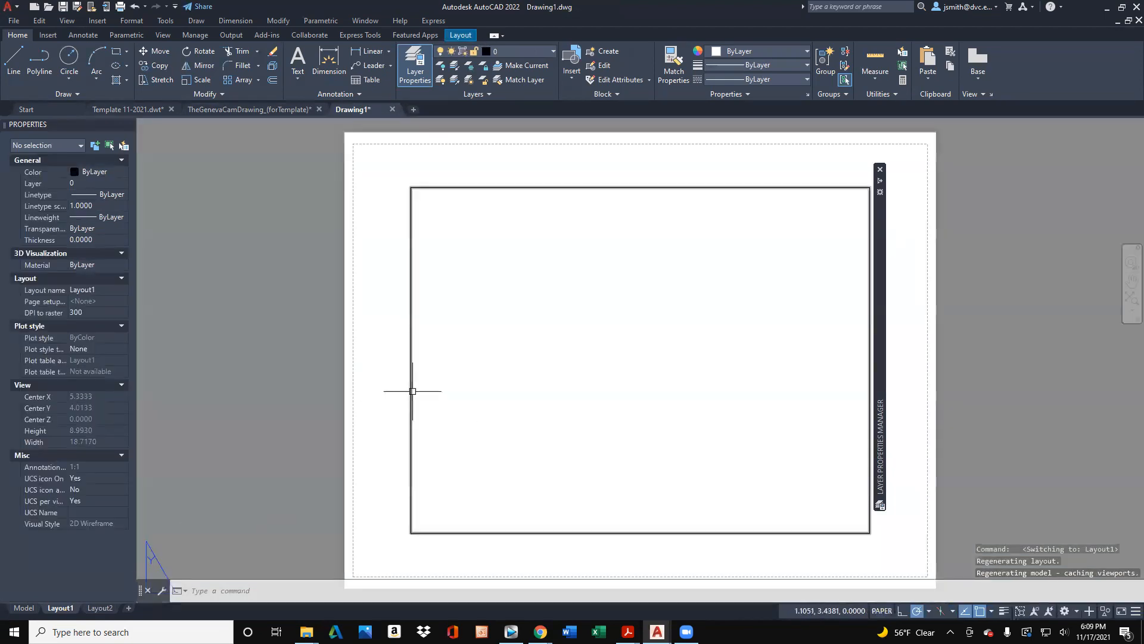
left_click(412, 391)
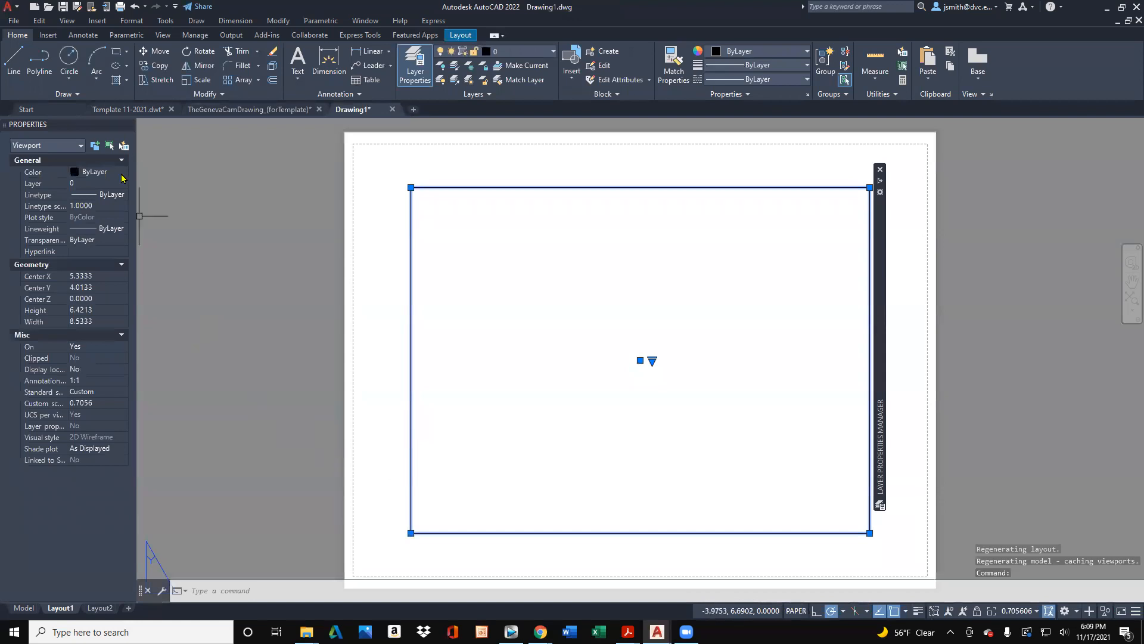
mouse_move(881, 255)
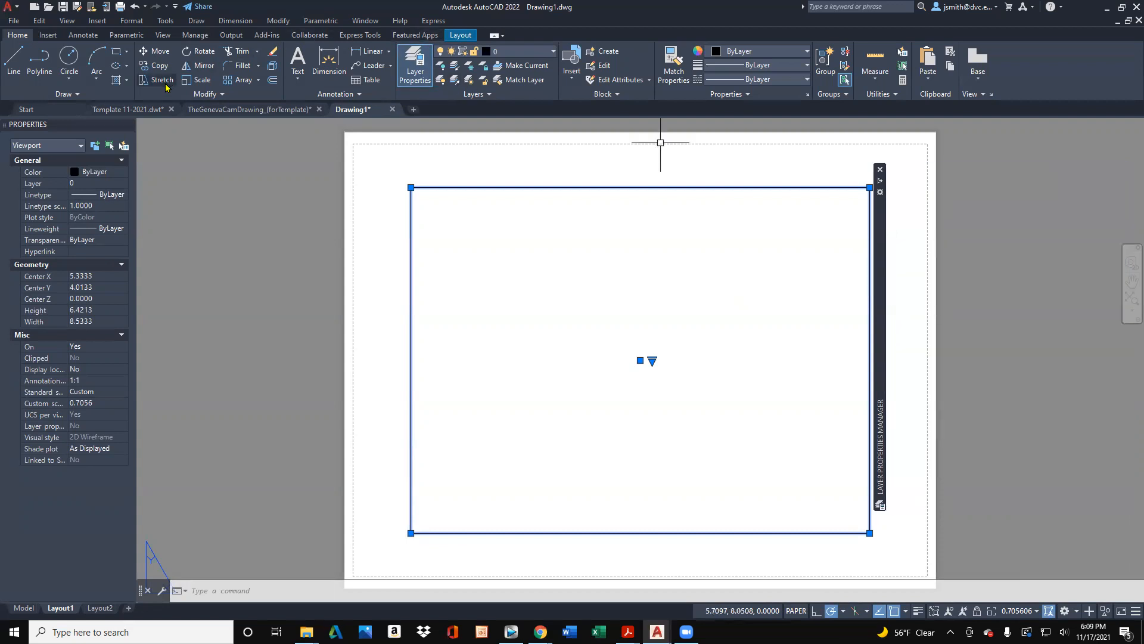
- Return to TheGenevaCamDrawing_(forTemplate), make Title_Block the current layer, and move the layer manager clear of the sheet
left_click(197, 109)
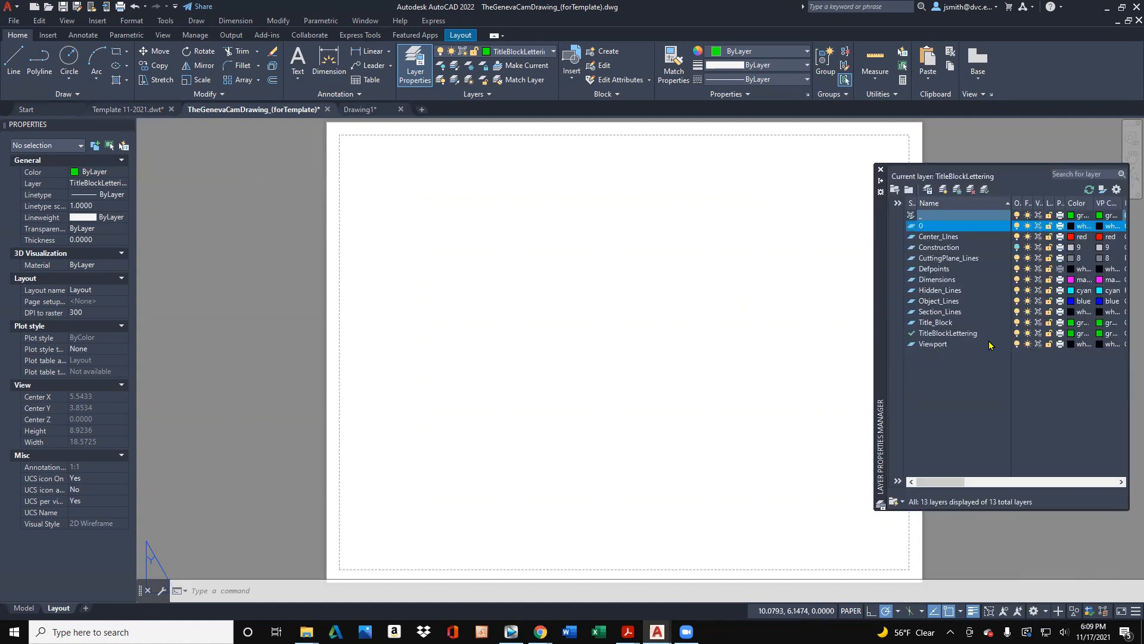
left_click(969, 323)
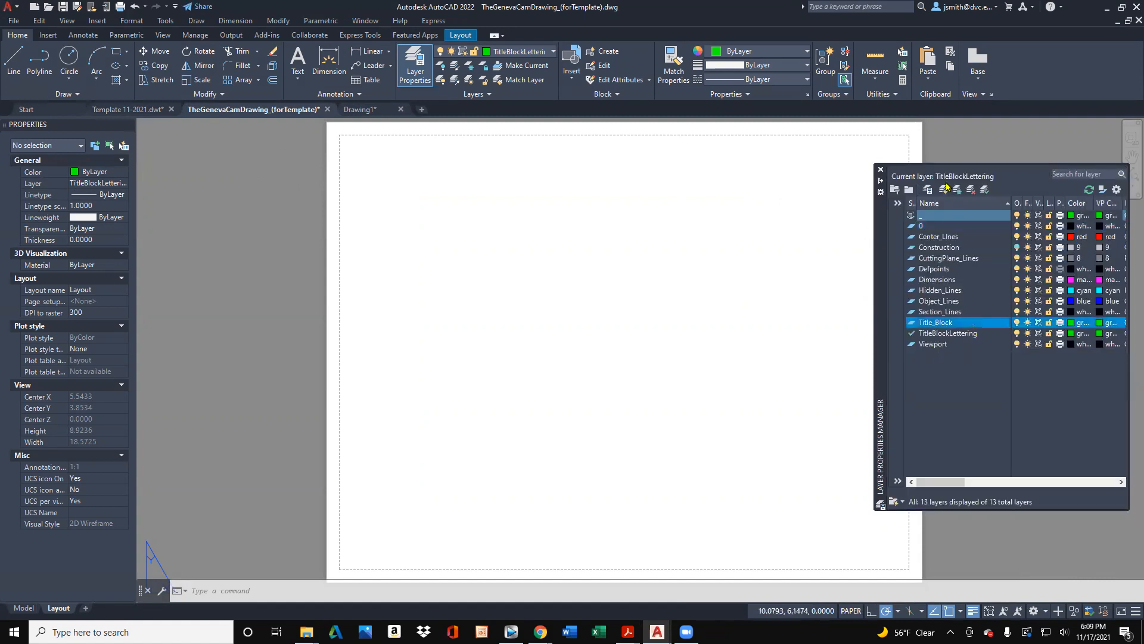
left_click(984, 189)
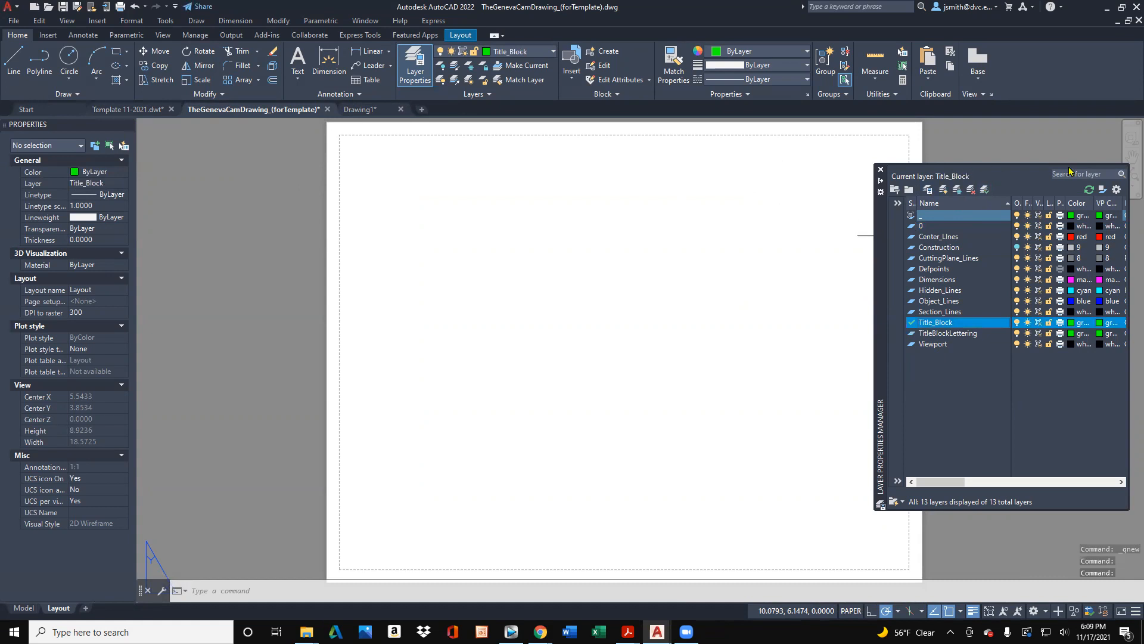
left_click_drag(895, 234, 975, 225)
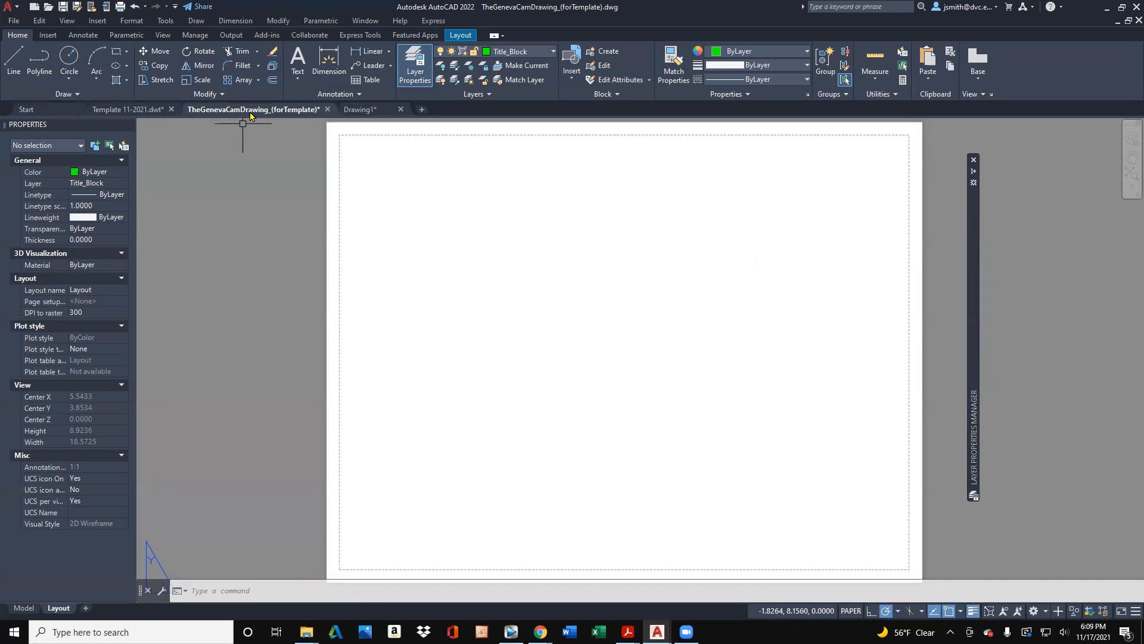
- Draw the border as a rectangle from 0,0 measuring 10.5 by 8 on the Layout sheet
left_click(117, 52)
type("0")
key("Tab")
type("0")
key("Return")
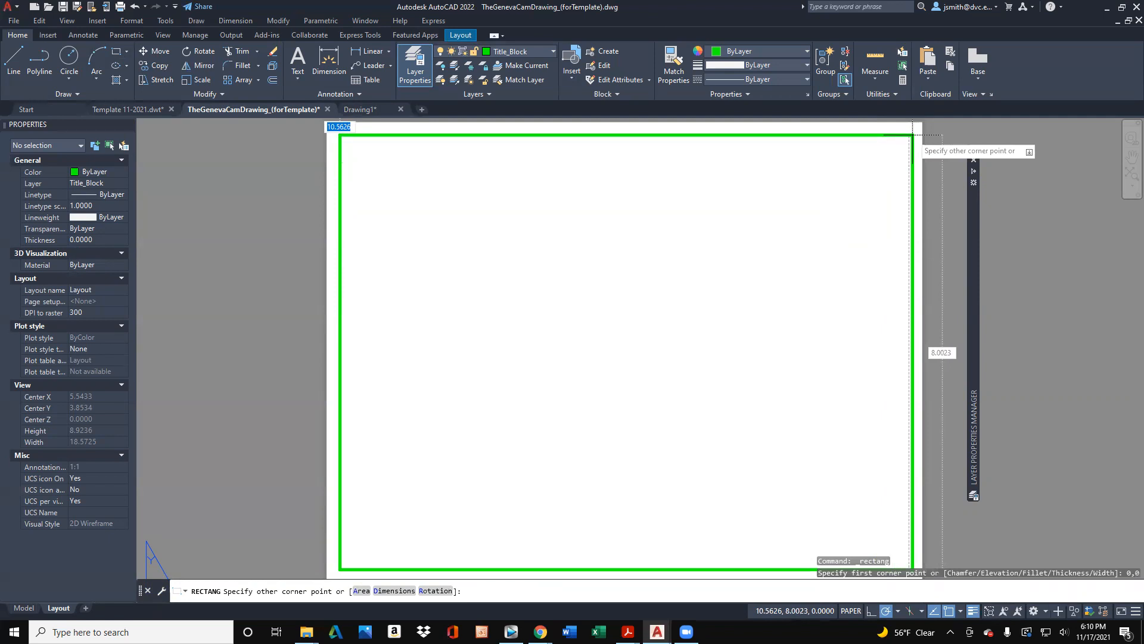
type("10.5")
key("Tab")
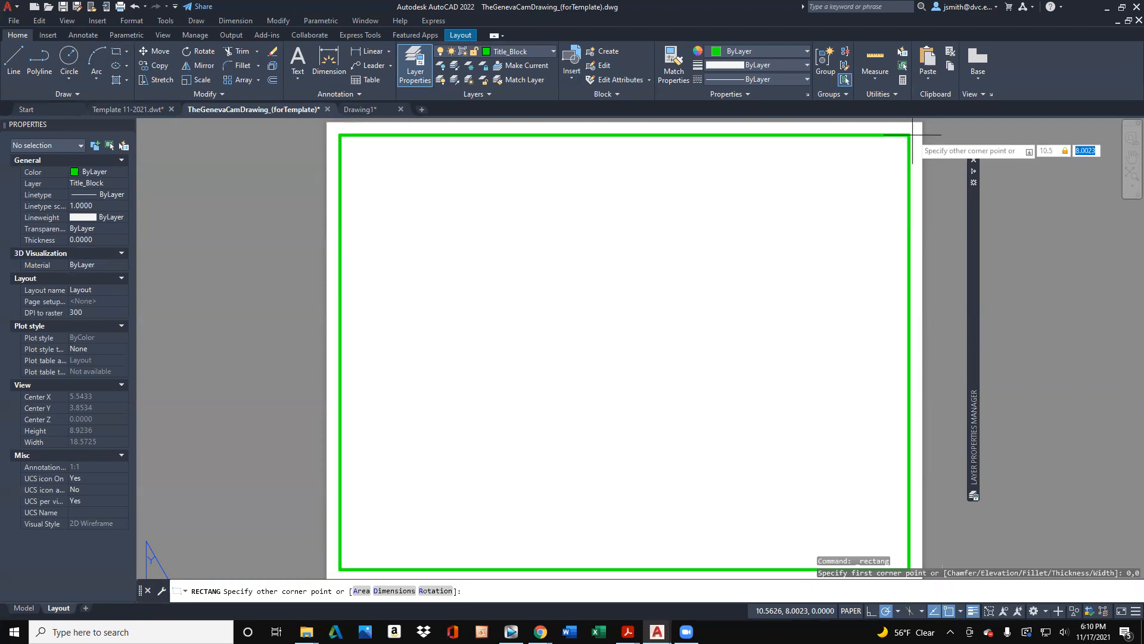
type("8")
key("Return")
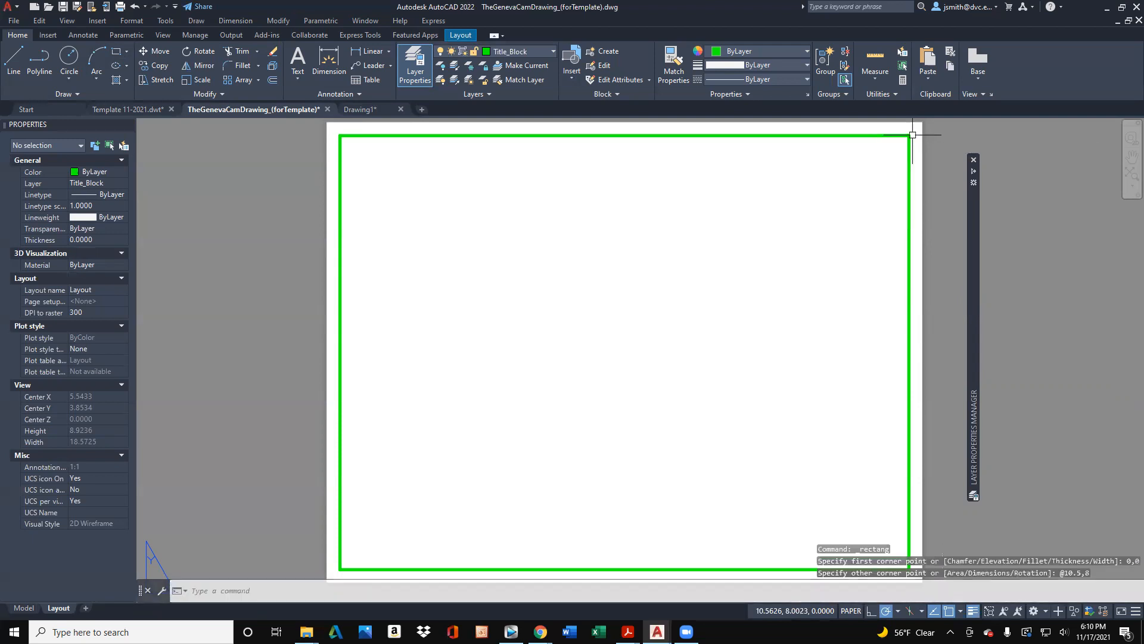
- Draw a title block strip as a rectangle from 0,0 measuring 10.5 by .25 along the border's bottom edge
left_click(116, 54)
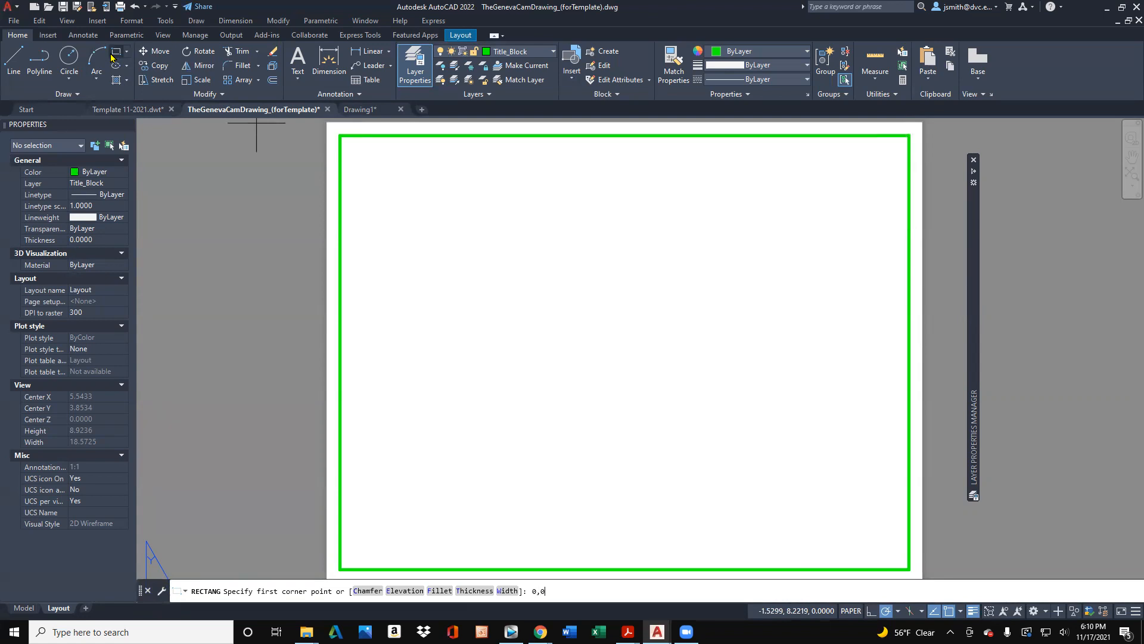
key("Return")
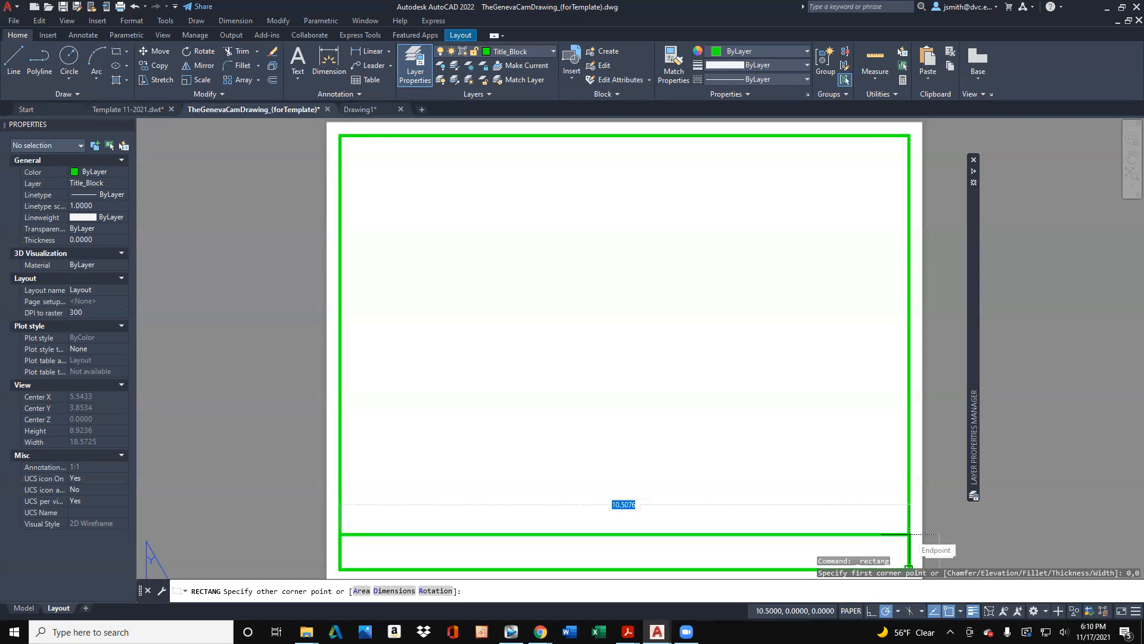
type("10")
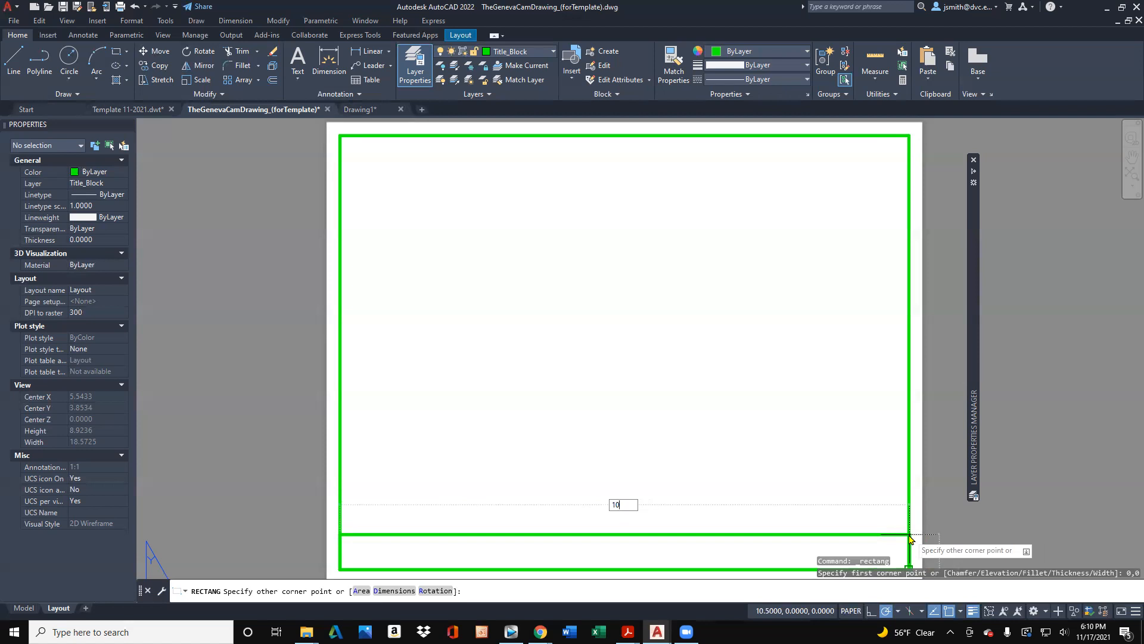
key("Tab")
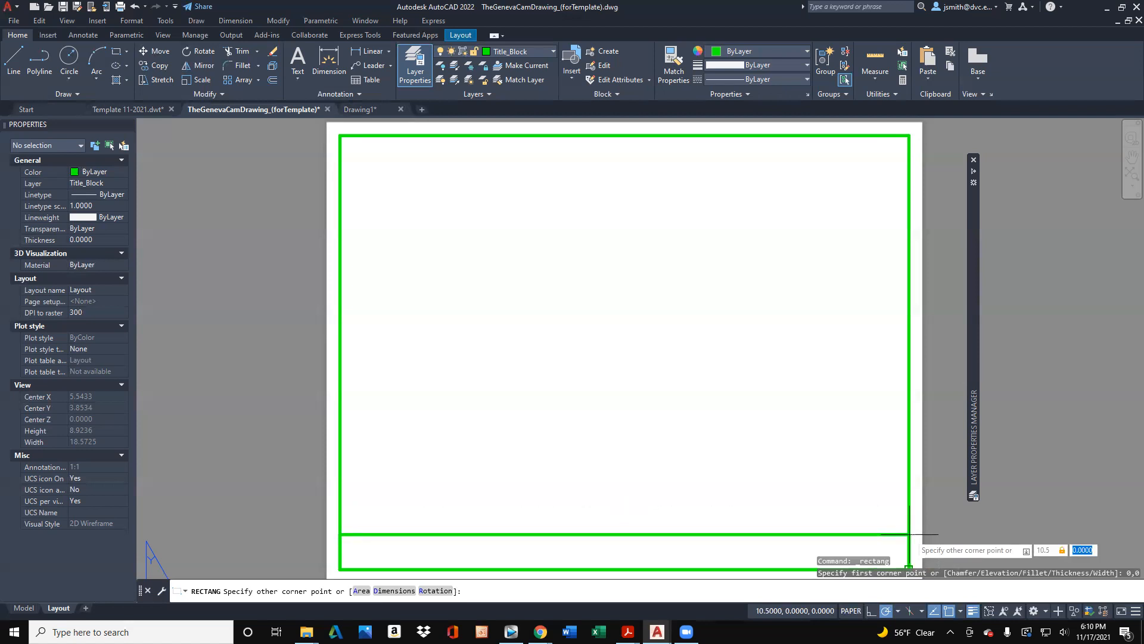
type(".25")
key("Return")
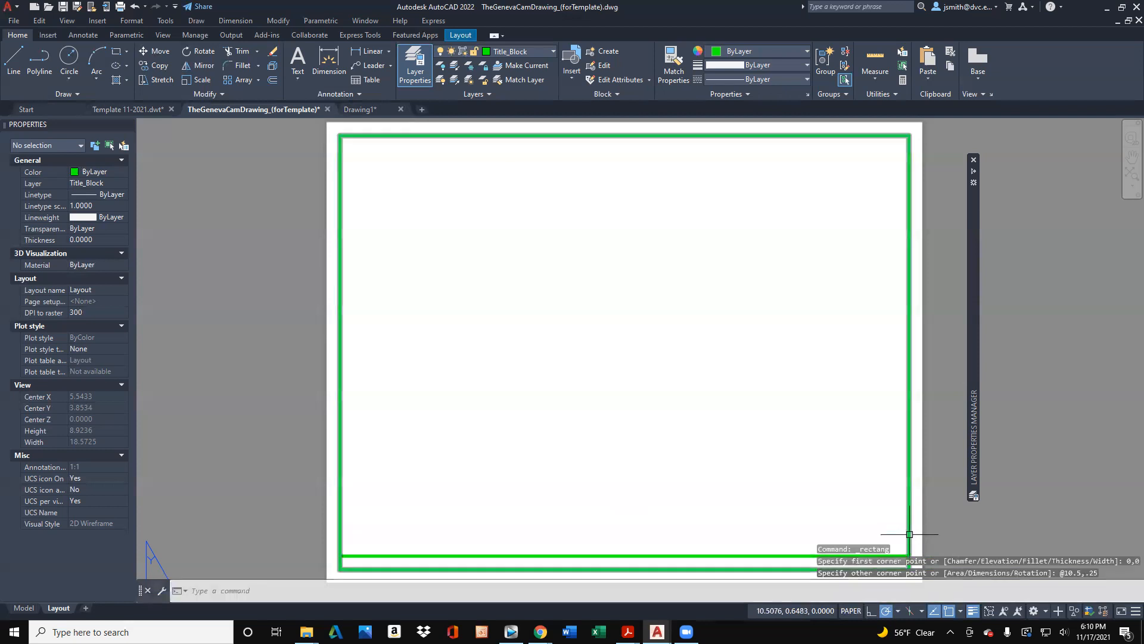
- Copy the title block strip and paste it directly above the original, with its insertion point at 0,0.25
left_click(709, 556)
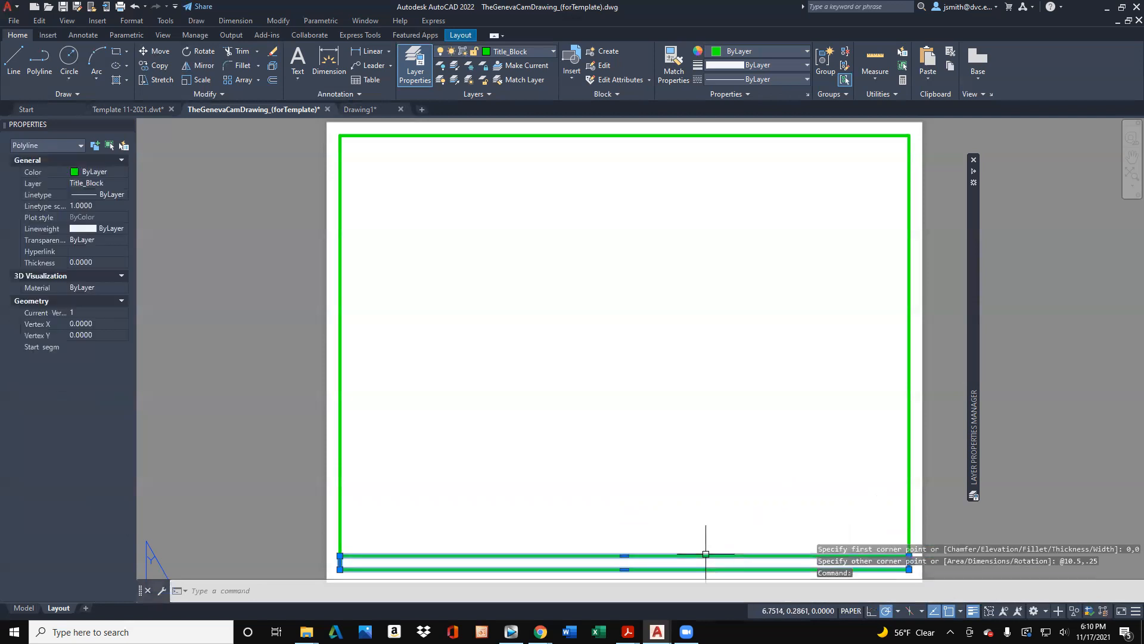
key("ctrl+c")
key("ctrl+v")
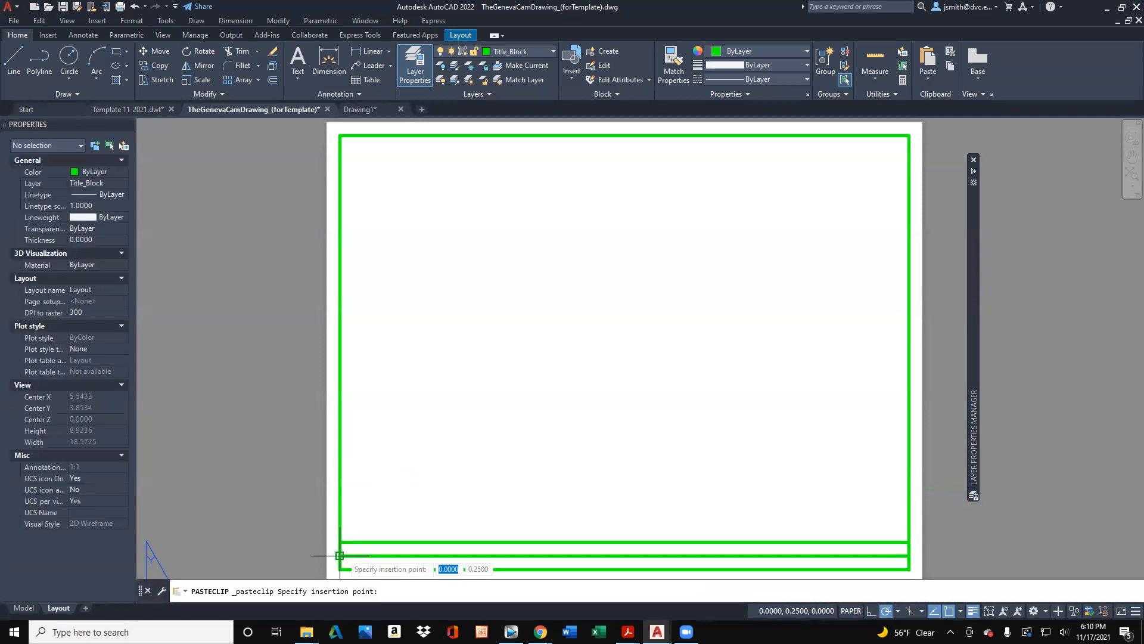
left_click(341, 556)
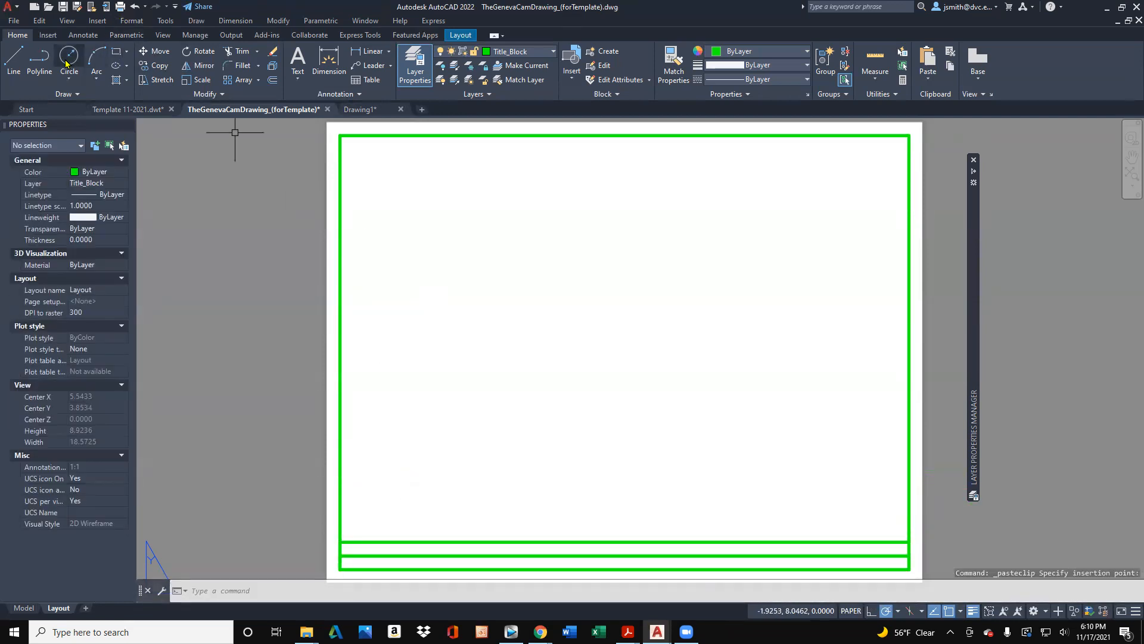
- Draw a vertical divider line from the upper title block strip's top-edge midpoint down to the border's bottom edge
left_click(14, 60)
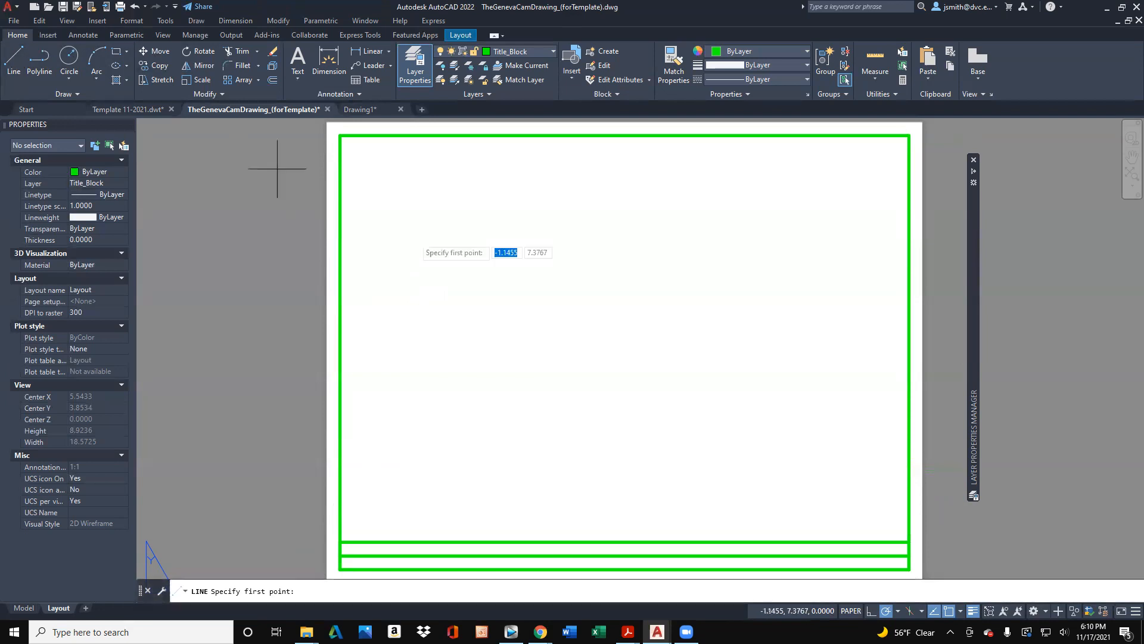
left_click(624, 542)
left_click(624, 568)
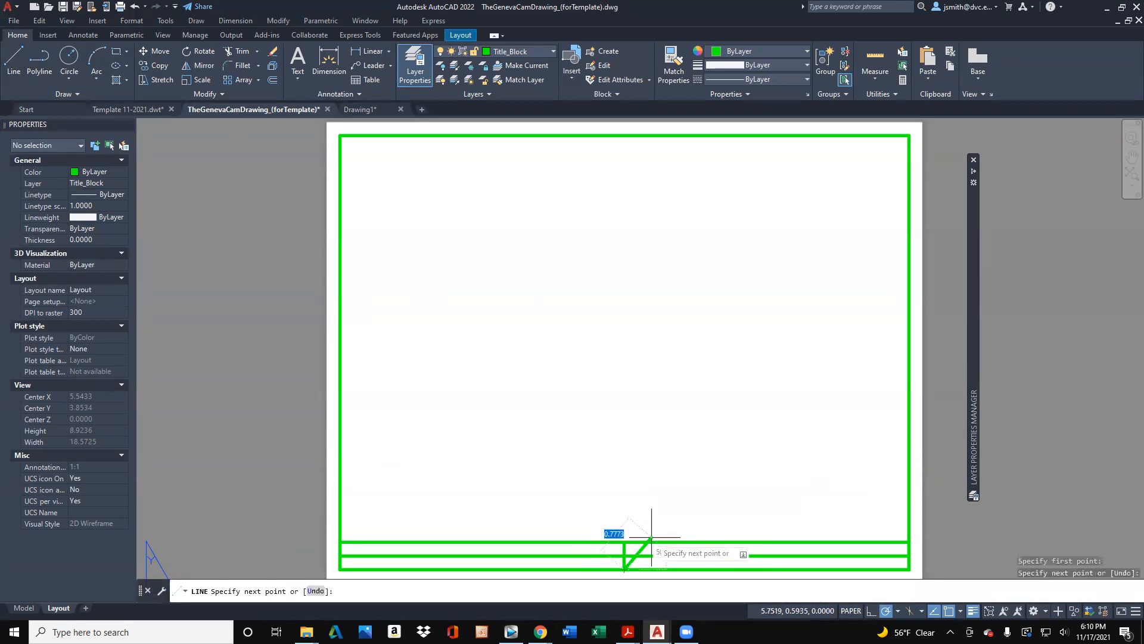
key("Return")
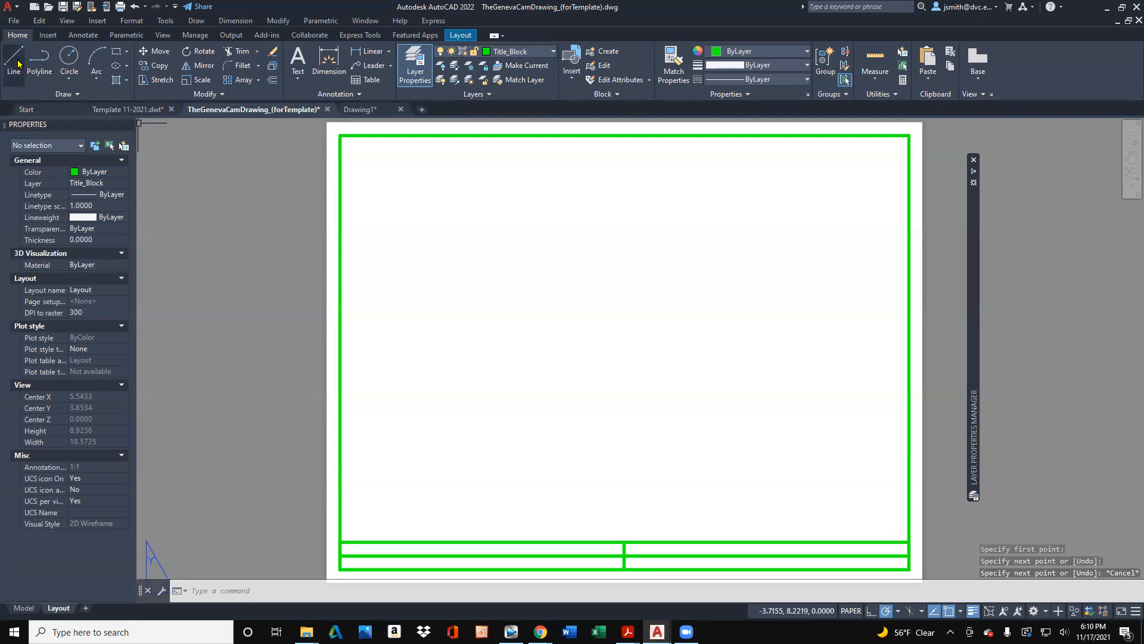
- Draw a helper line along the upper strip's top edge from the center divider to the border's left side
key("Return")
left_click(623, 543)
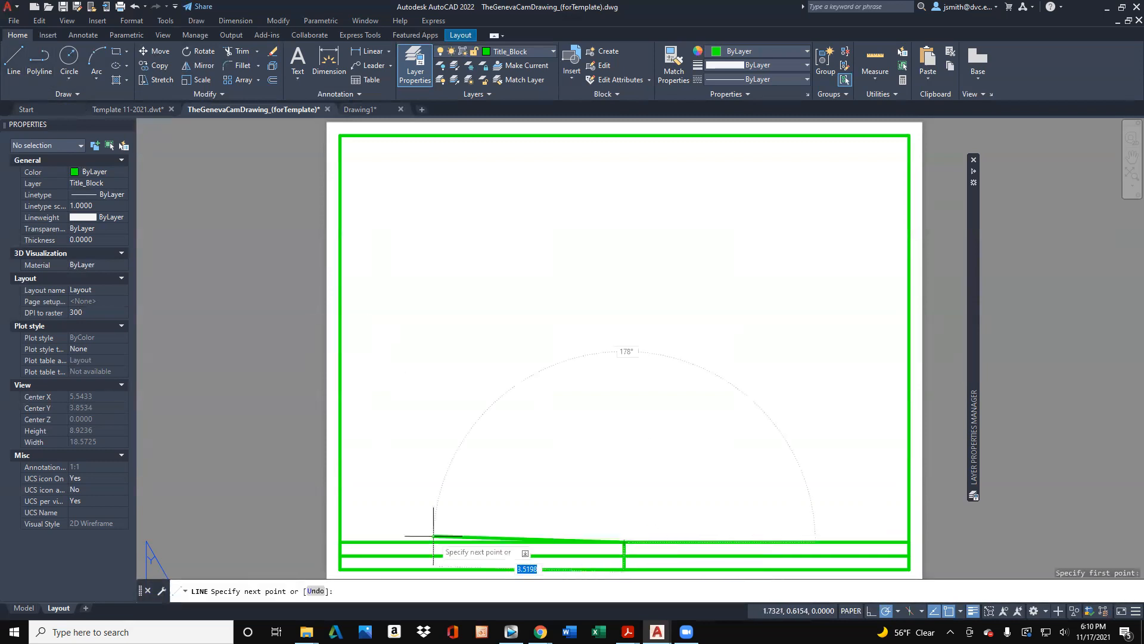
left_click(344, 543)
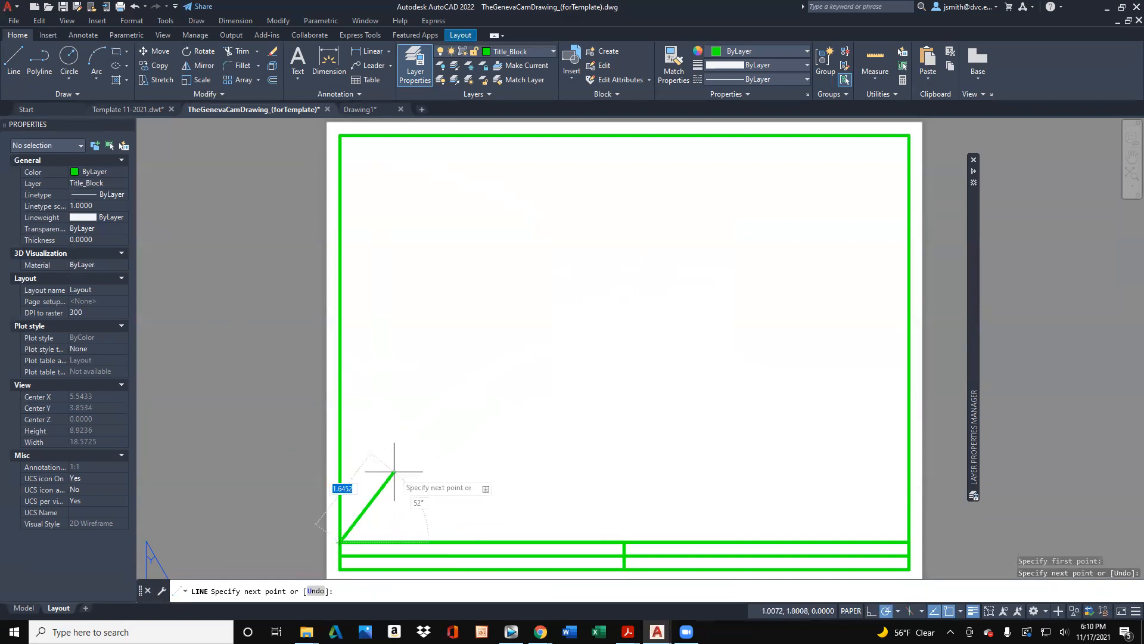
key("Escape")
key("Escape")
- Draw a second vertical divider from the helper line's midpoint down to the border's bottom edge, and erase the helper line
left_click(14, 59)
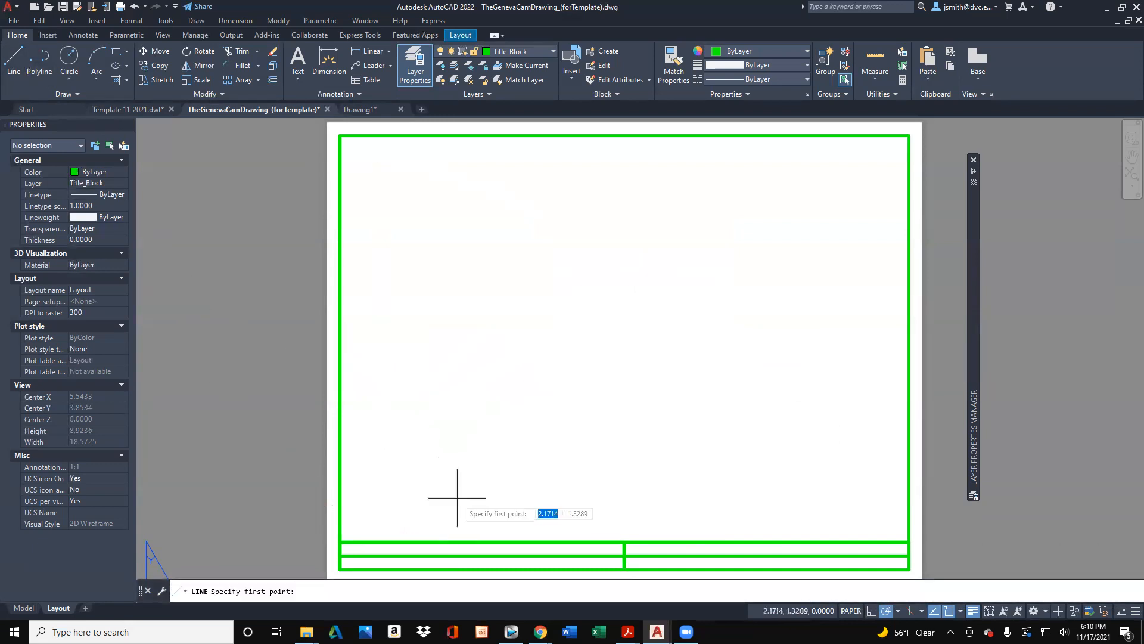
left_click(482, 541)
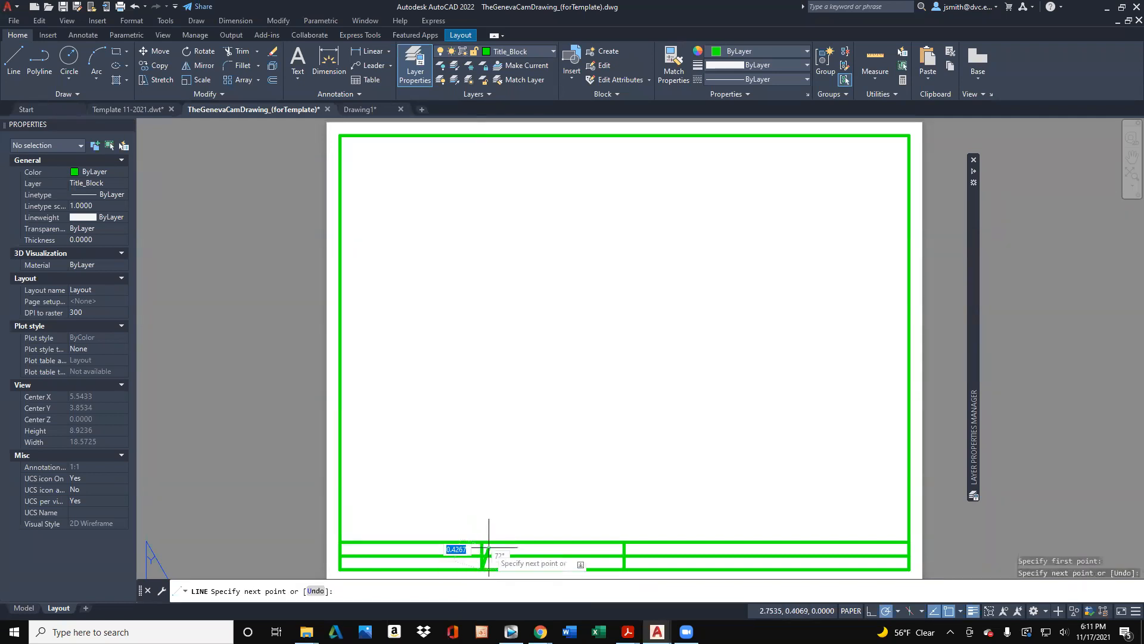
key("Return")
left_click(456, 541)
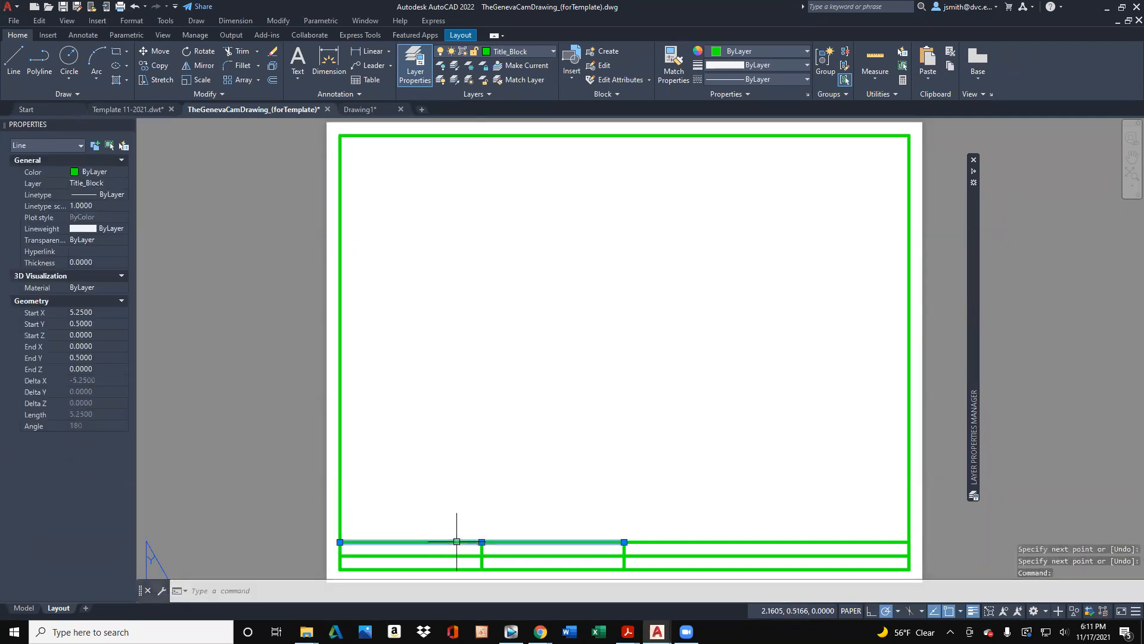
key("Delete")
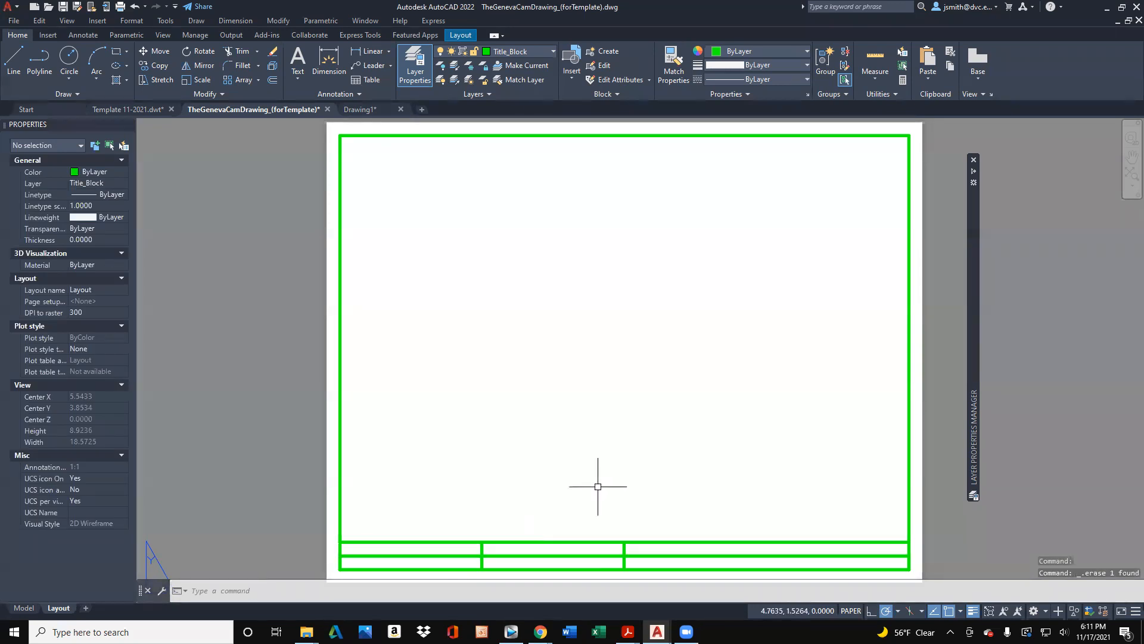
- Make TitleBlockLettering the current layer
mouse_move(975, 250)
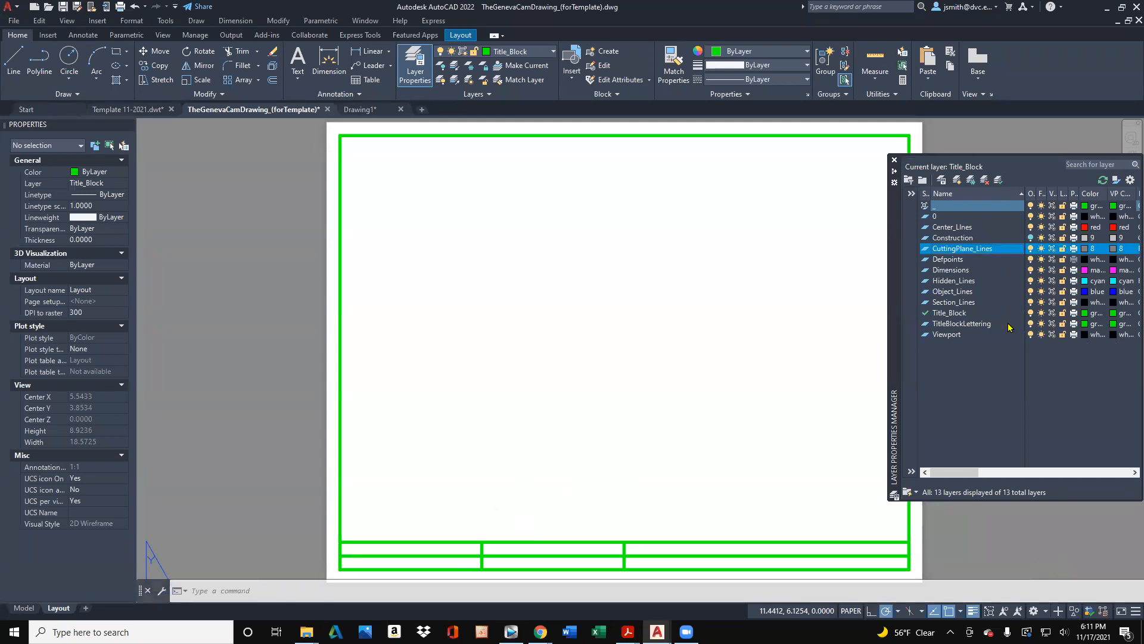
left_click(1010, 325)
left_click(999, 181)
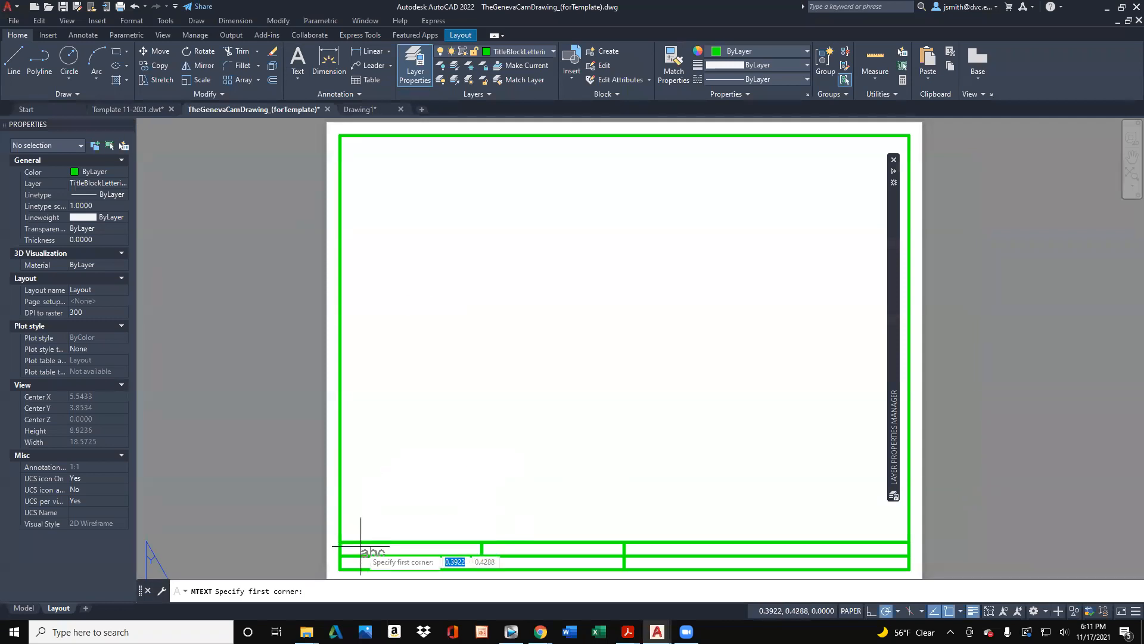
left_click(353, 552)
type("Nm")
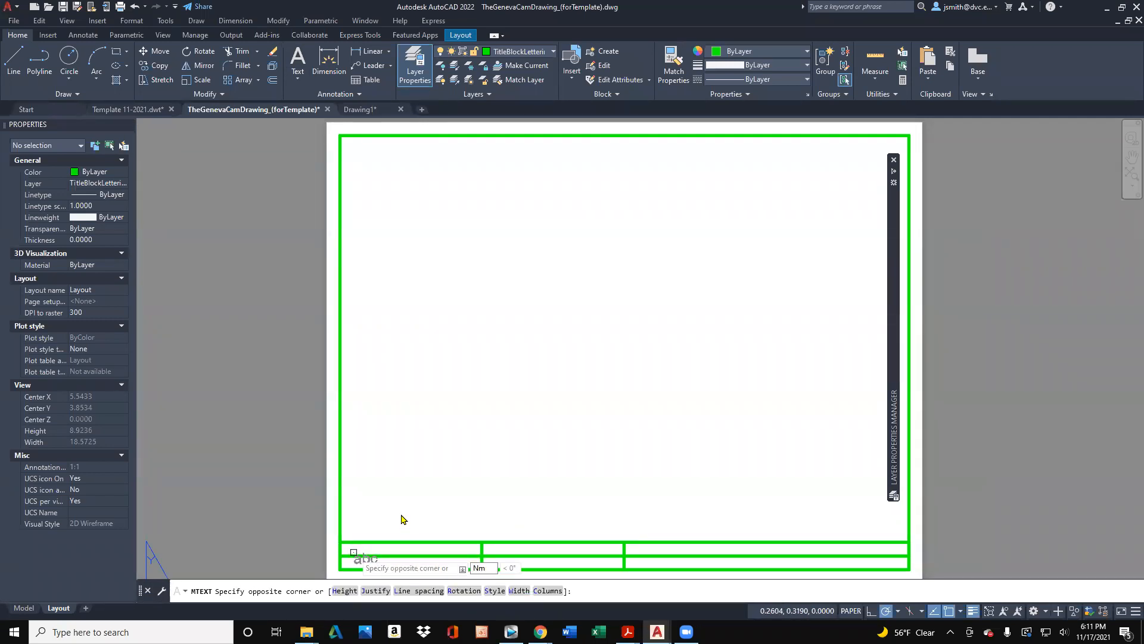
type("me")
key("Escape")
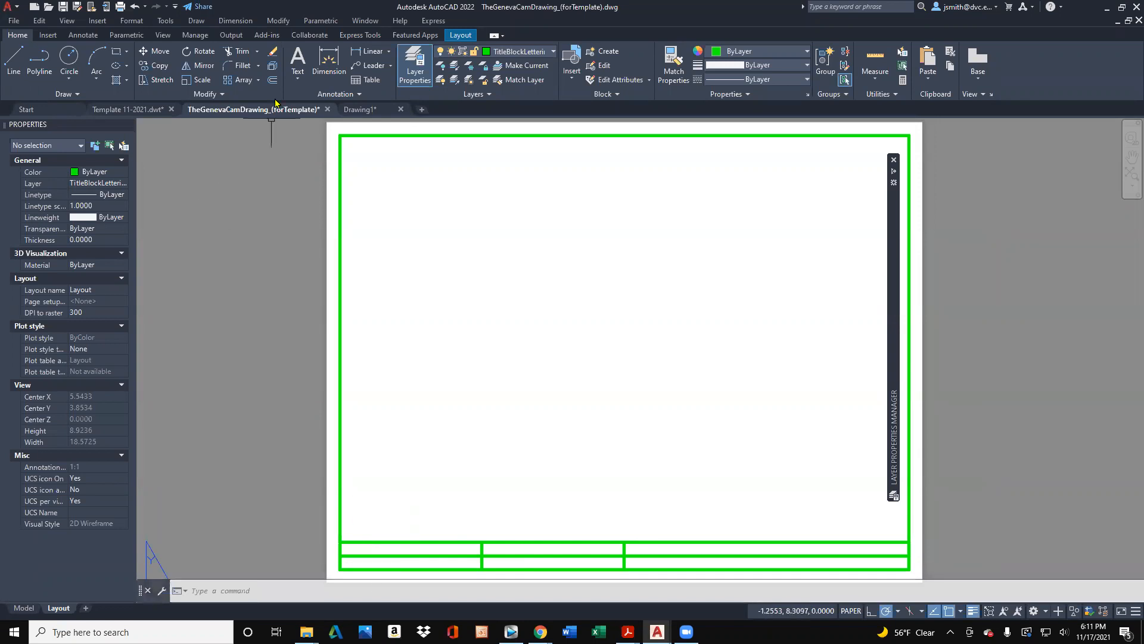
- Add multiline text reading "Name:" in the lower-left cell of the title block
left_click(296, 60)
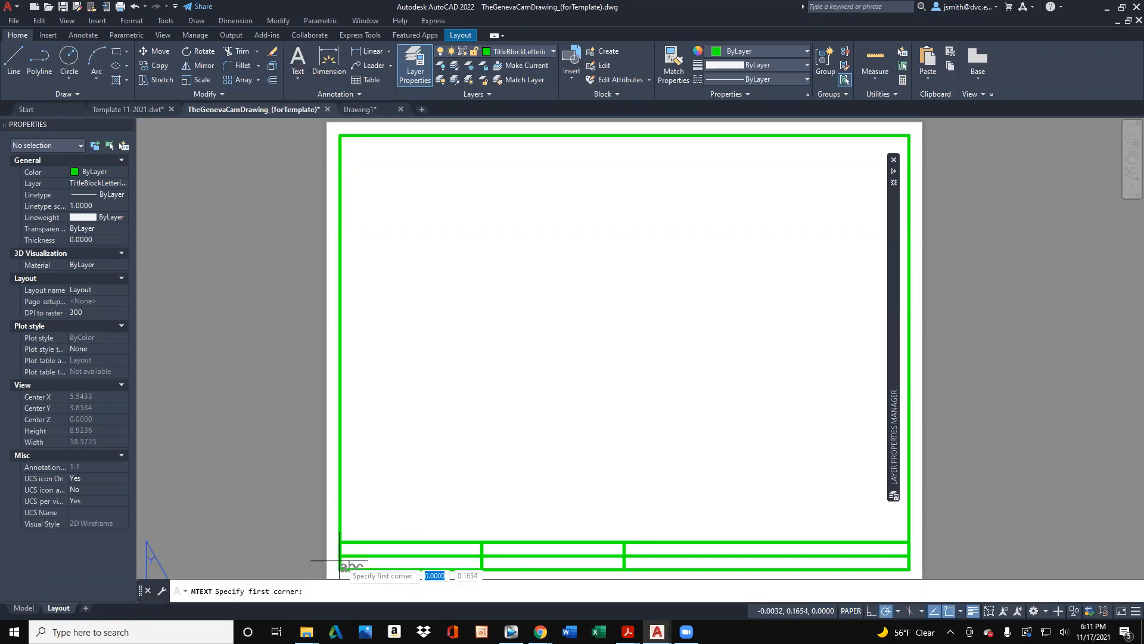
left_click(348, 555)
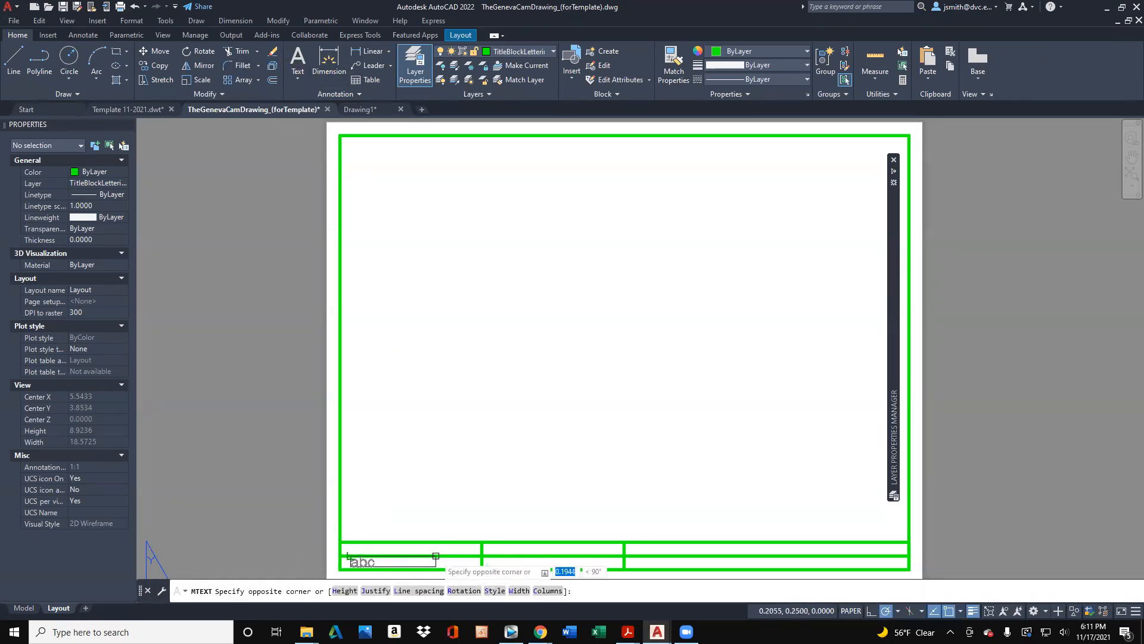
left_click(455, 541)
type("Name:")
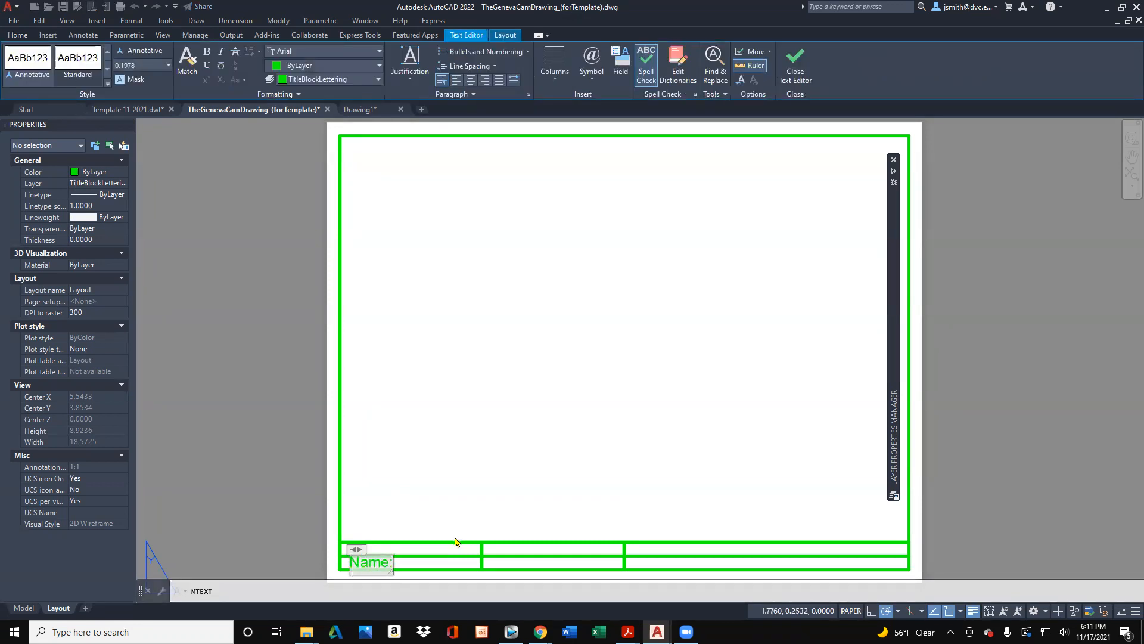
left_click(454, 517)
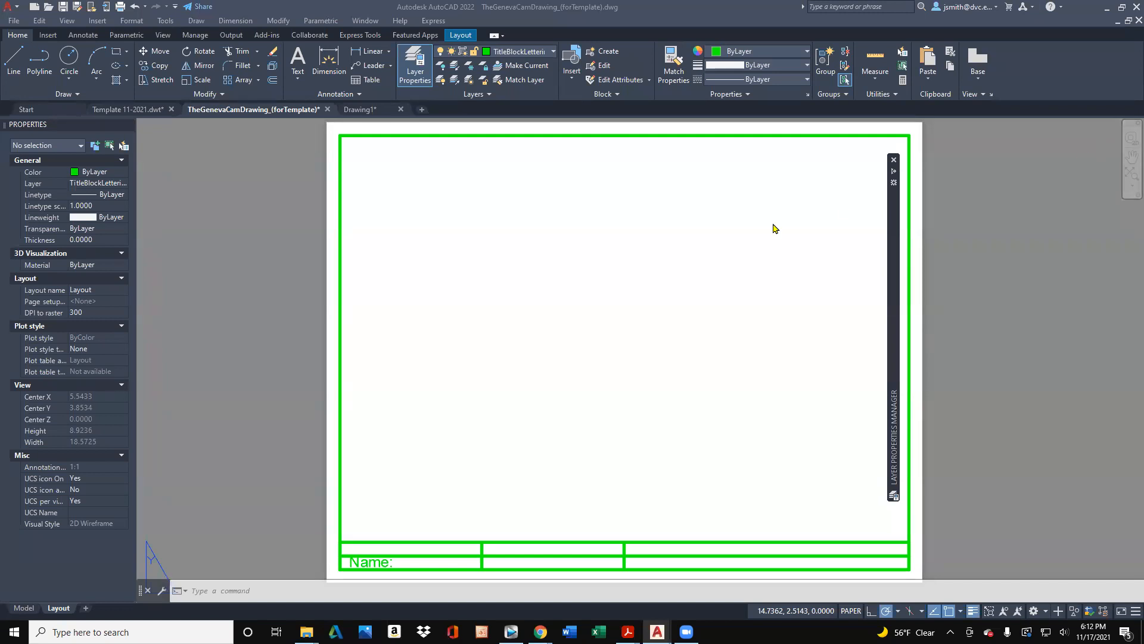
- Erase all the Geneva cam geometry and dimensions in model space and return to the Layout sheet
left_click(25, 608)
left_click(688, 535)
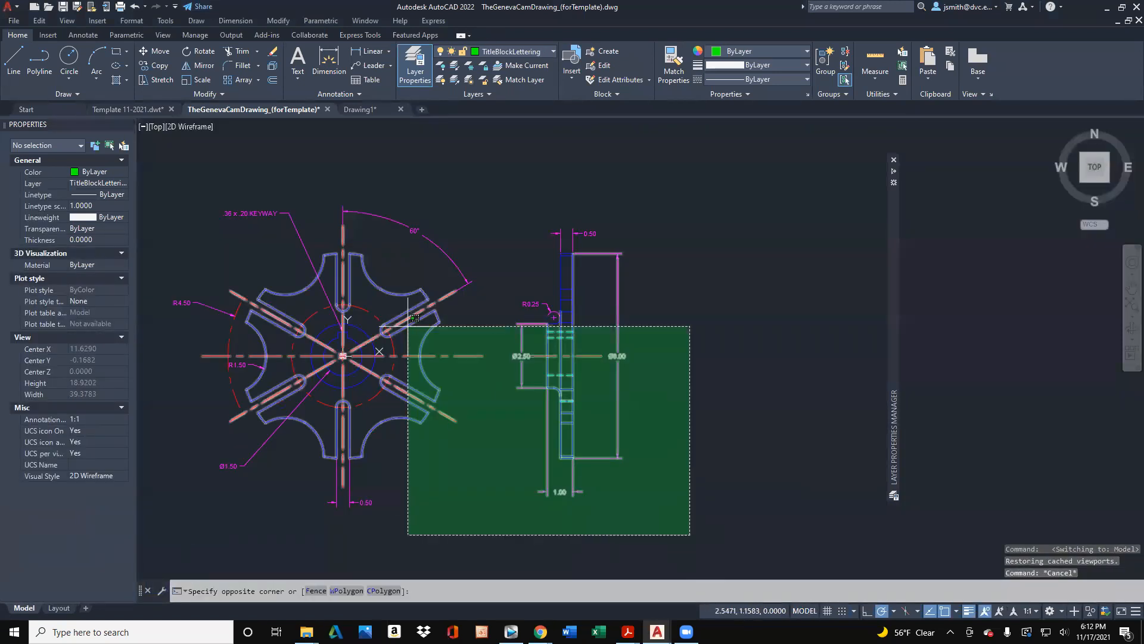
left_click(171, 161)
key("Delete")
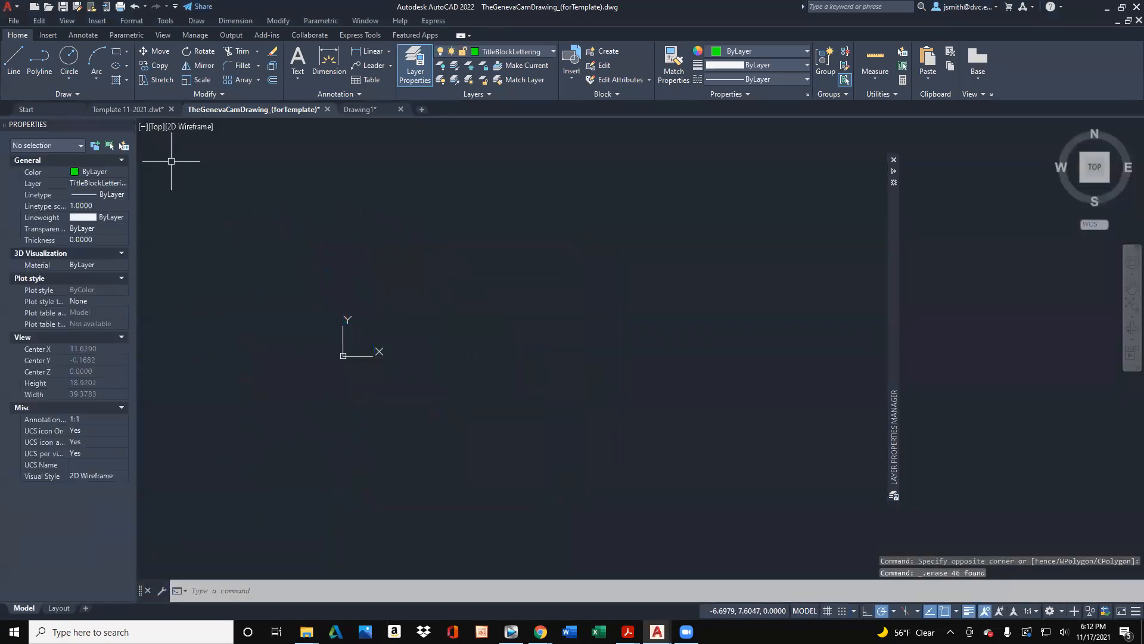
left_click(54, 607)
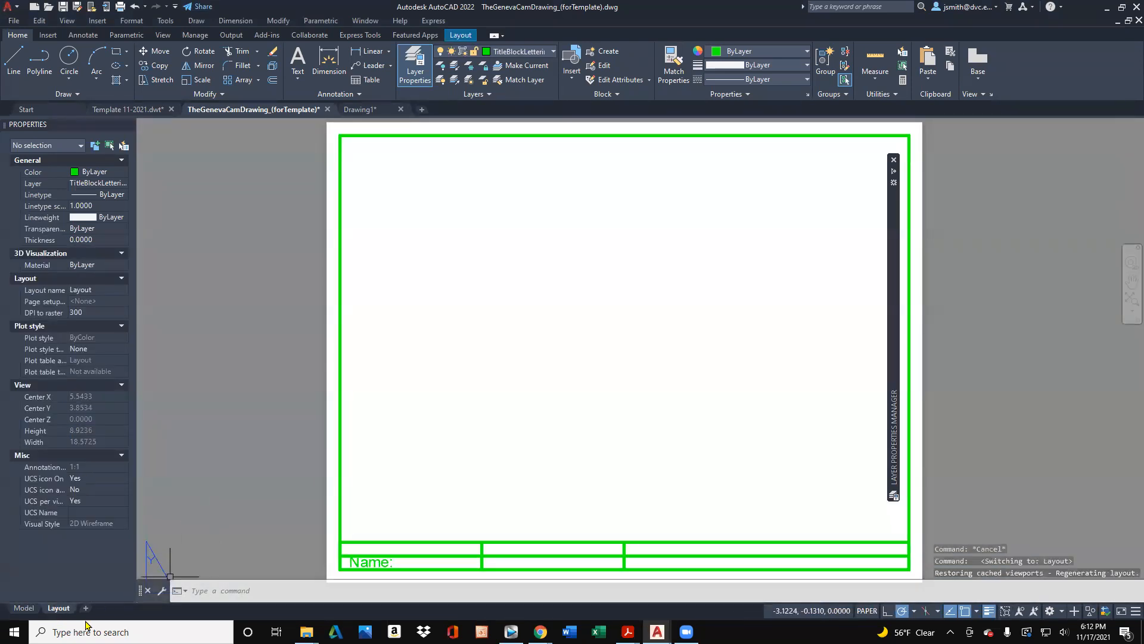
right_click(50, 608)
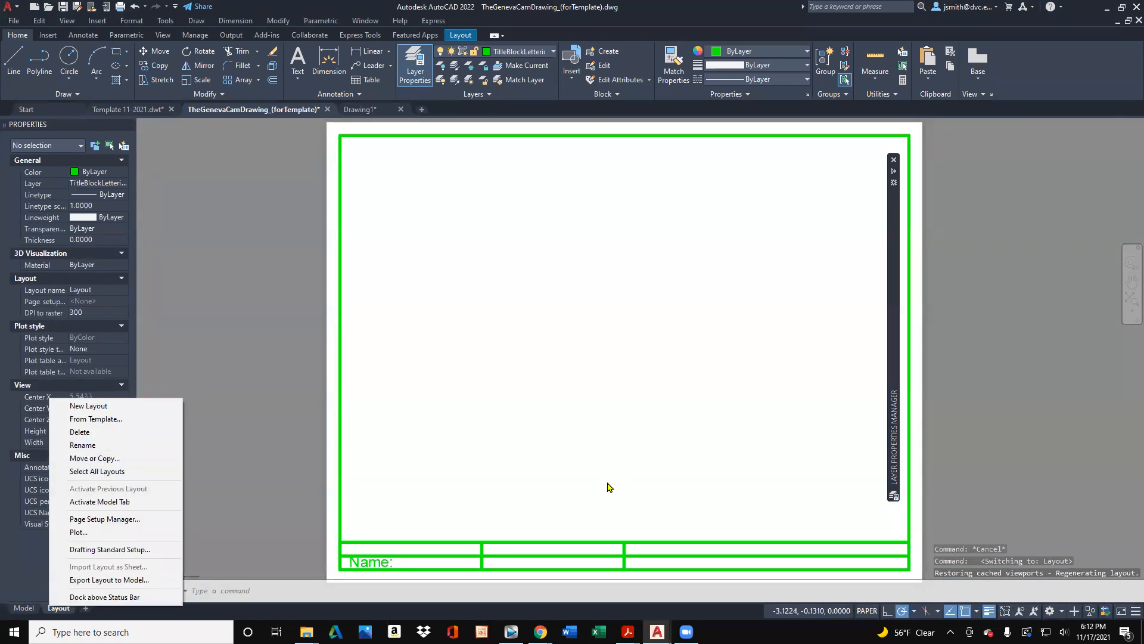
left_click(17, 17)
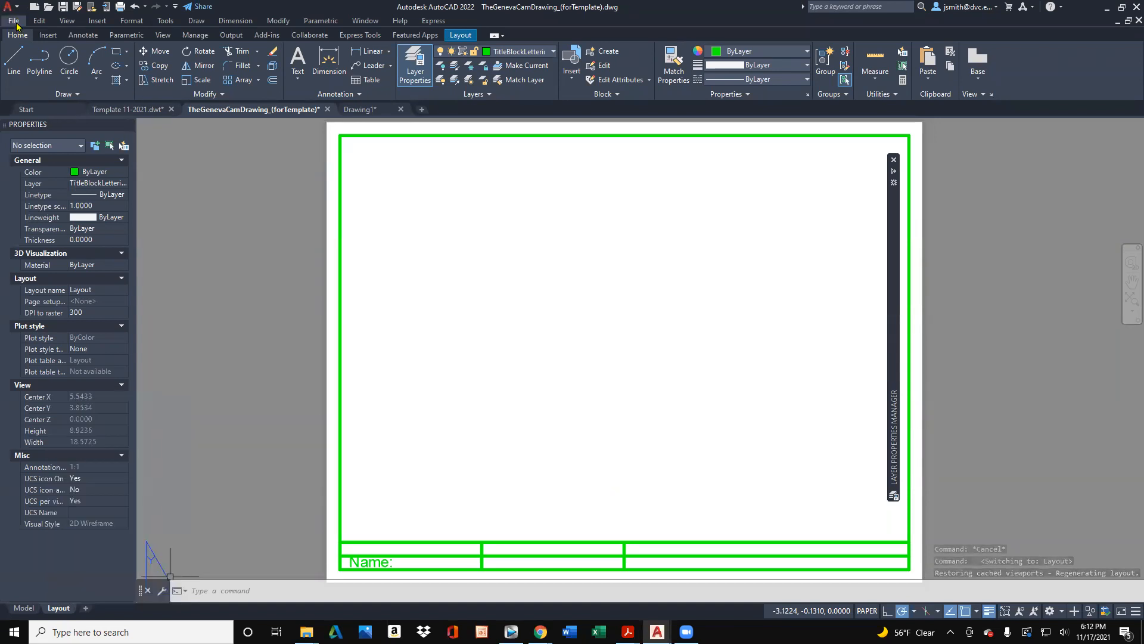
- Start saving the drawing under a new name with the file type AutoCAD Drawing Template (*.dwt)
left_click(17, 22)
left_click(70, 177)
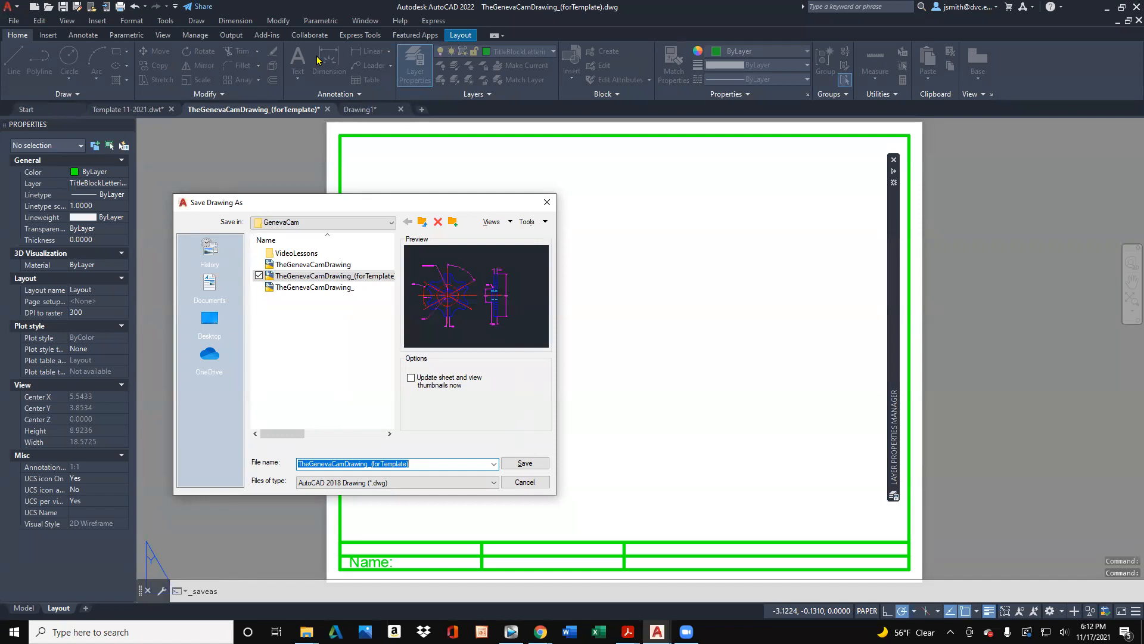
left_click(441, 483)
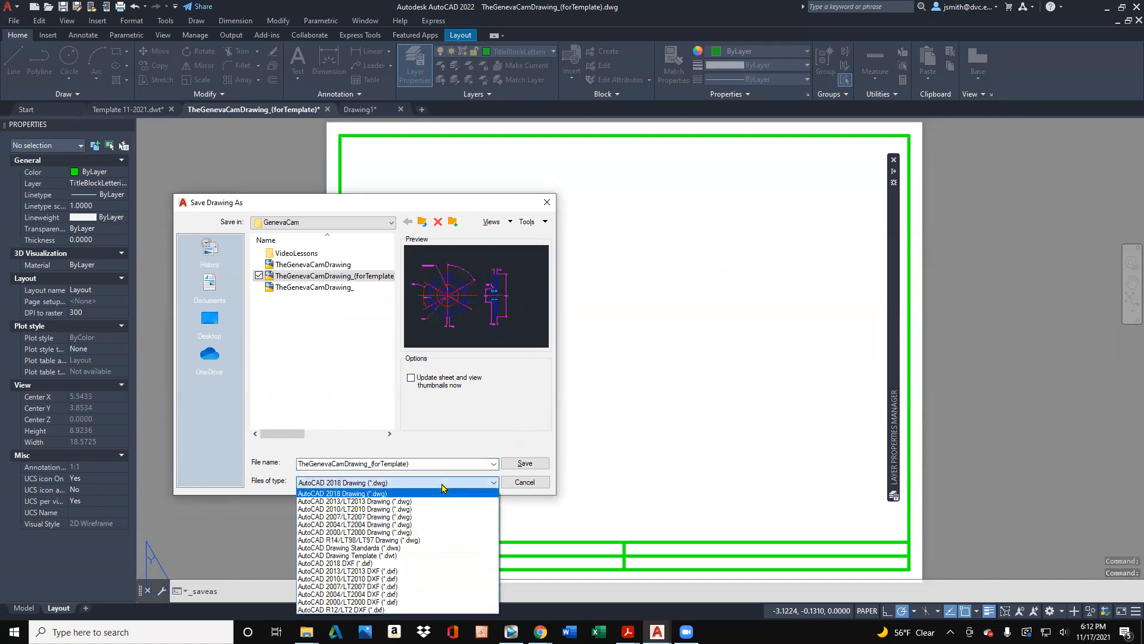
left_click(429, 556)
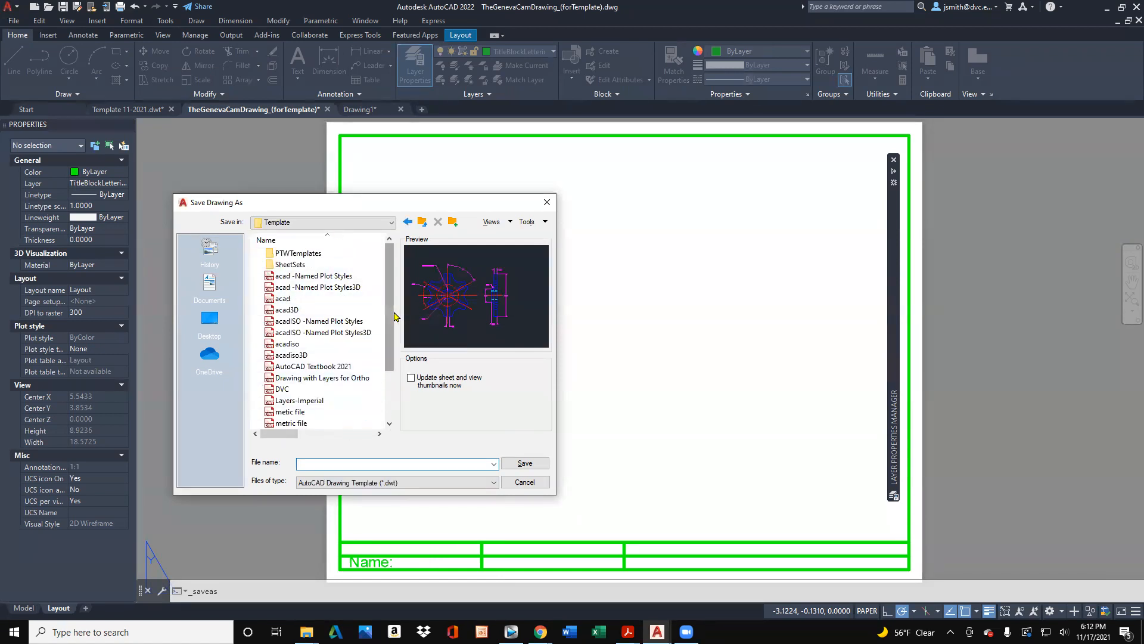
- Name the template My2021_Template_, based on the existing My2021_Template file name, and save it with the default template options
scroll(393, 319, "down", 2)
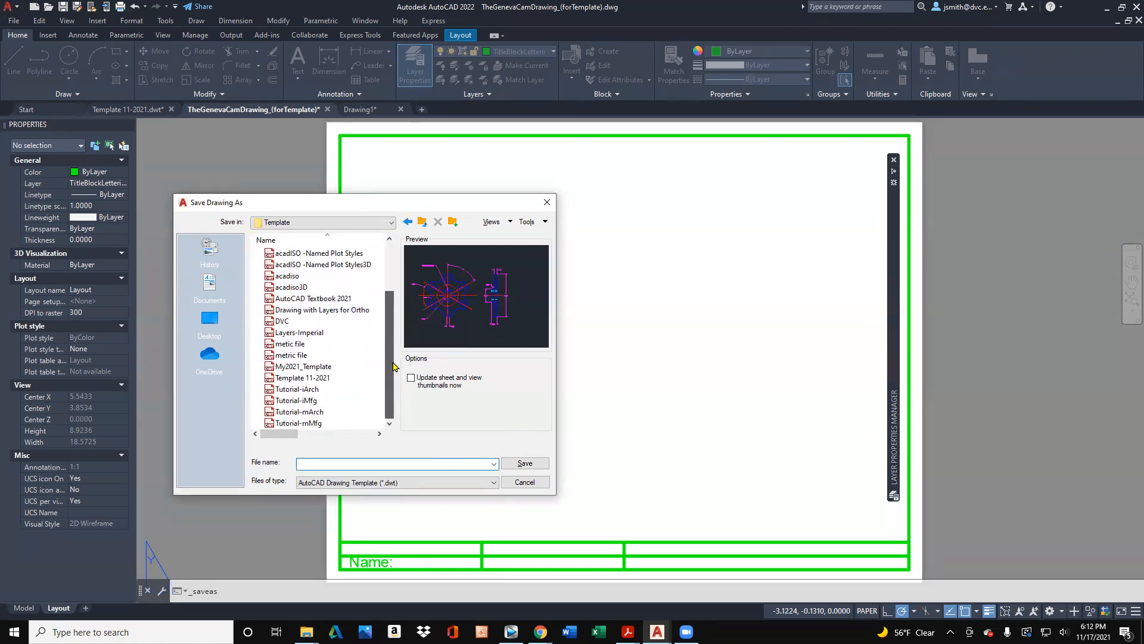
left_click(342, 370)
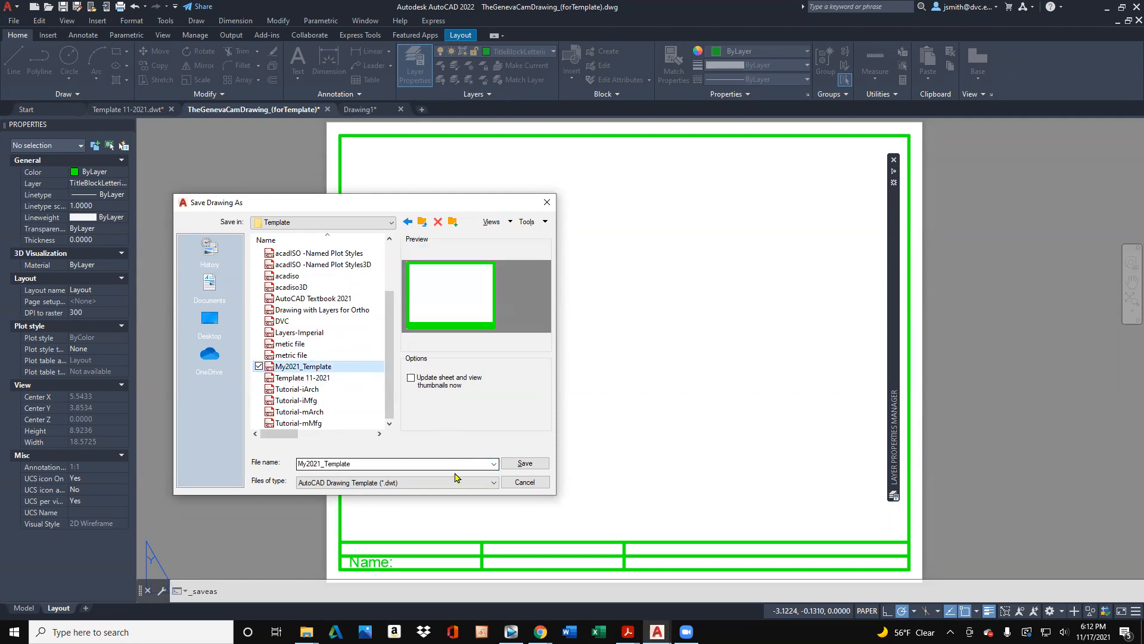
double_click(376, 465)
left_click(377, 464)
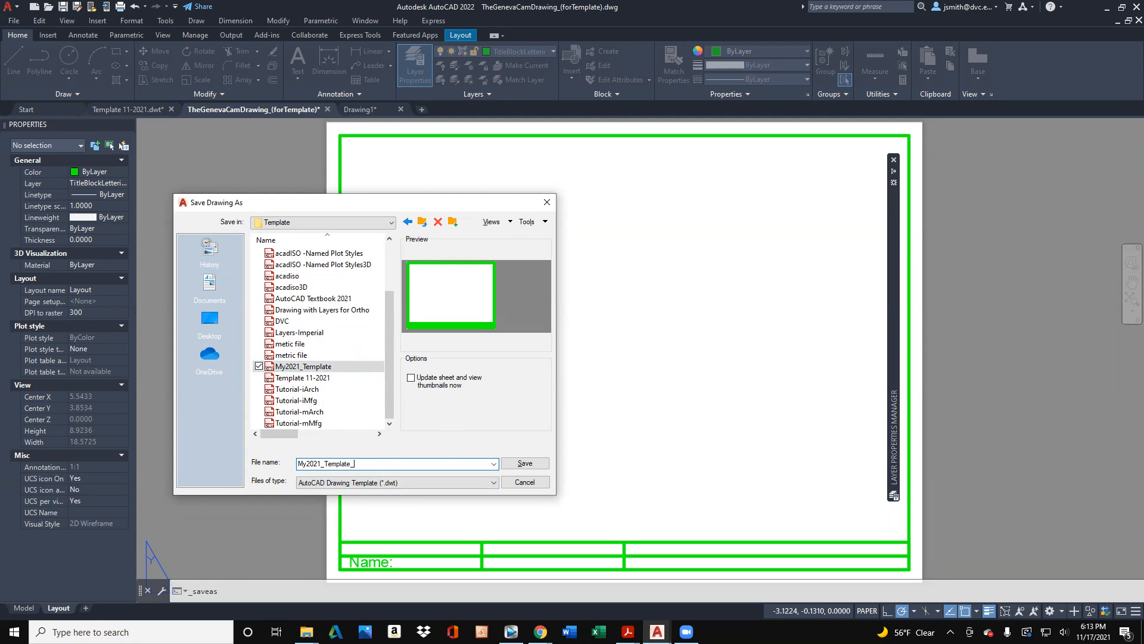
left_click(535, 466)
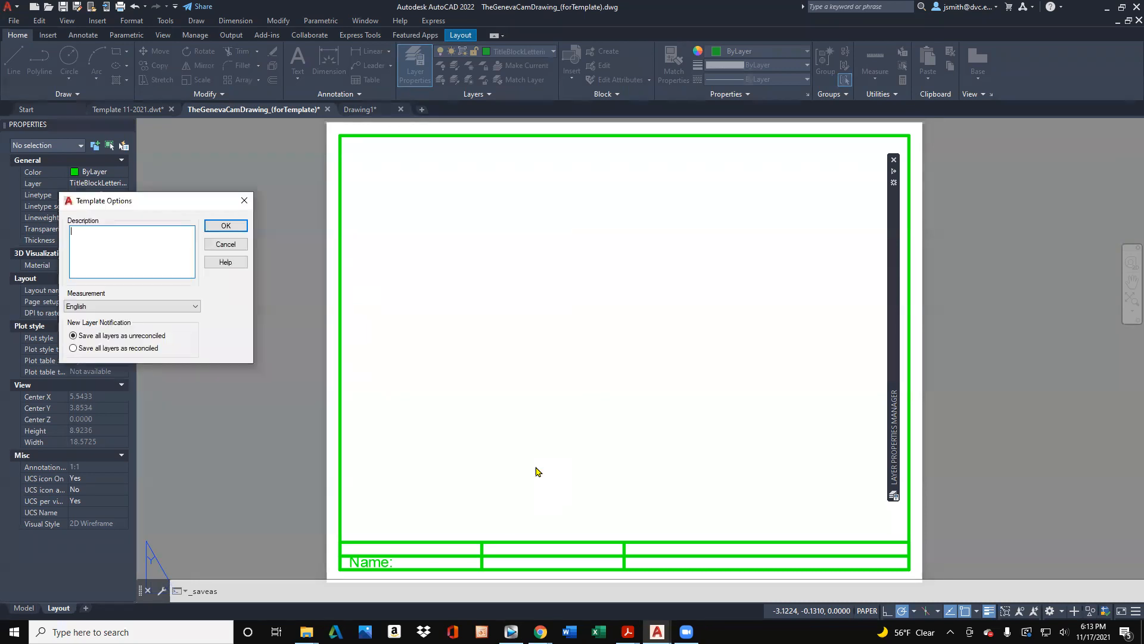
left_click(237, 228)
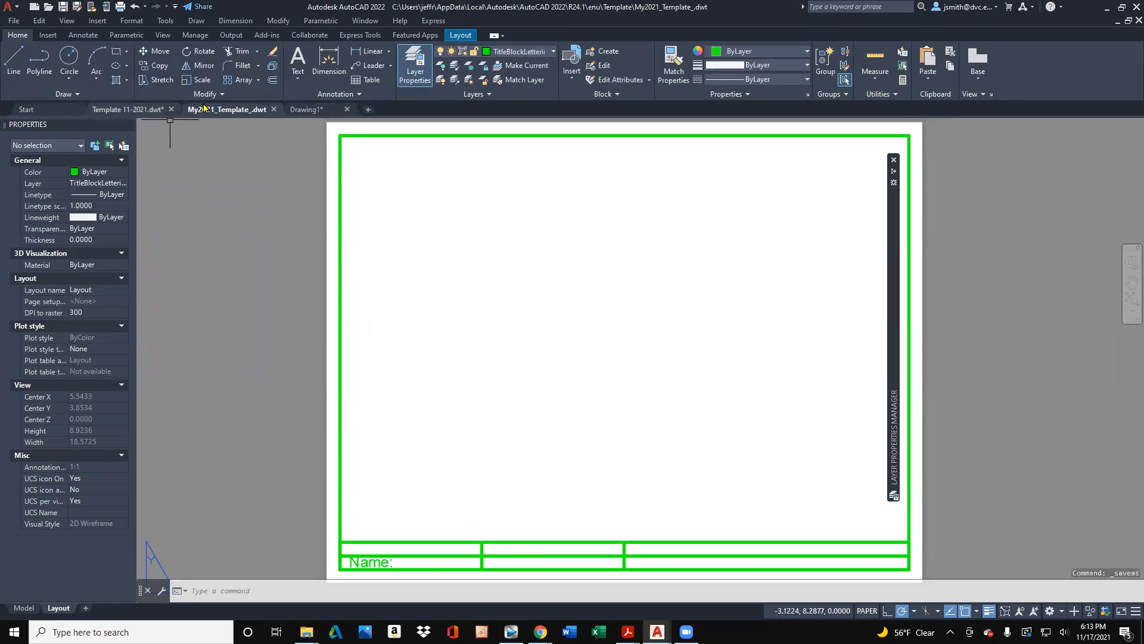
- Look over the open Drawing1 and Template 11-2021.dwt layouts and return to My2021_Template_.dwt
left_click(300, 110)
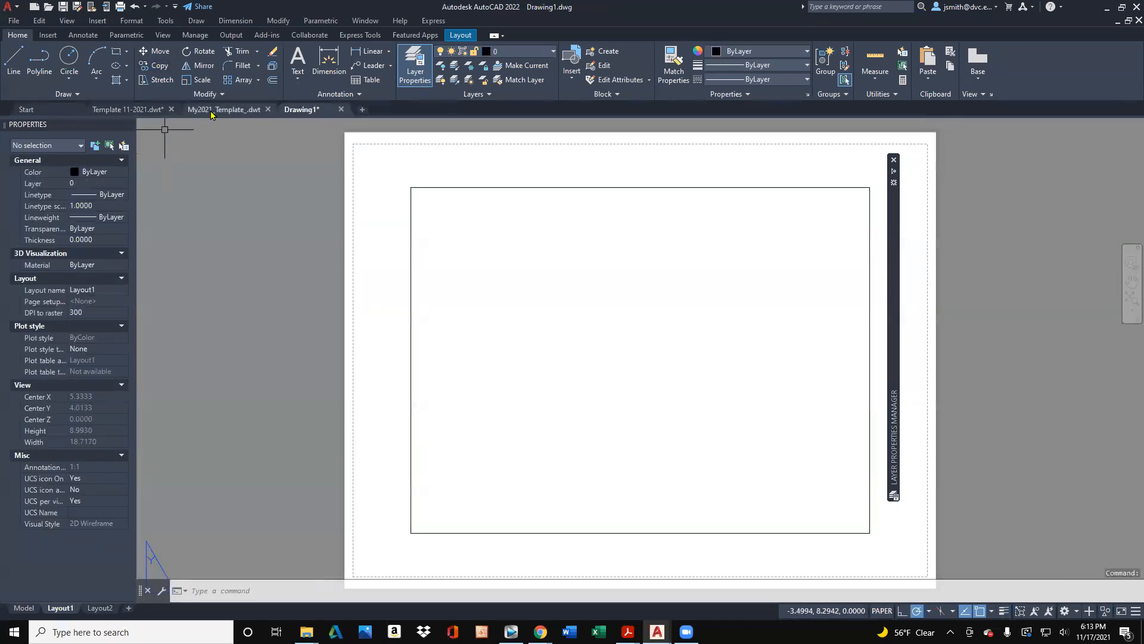
left_click(146, 112)
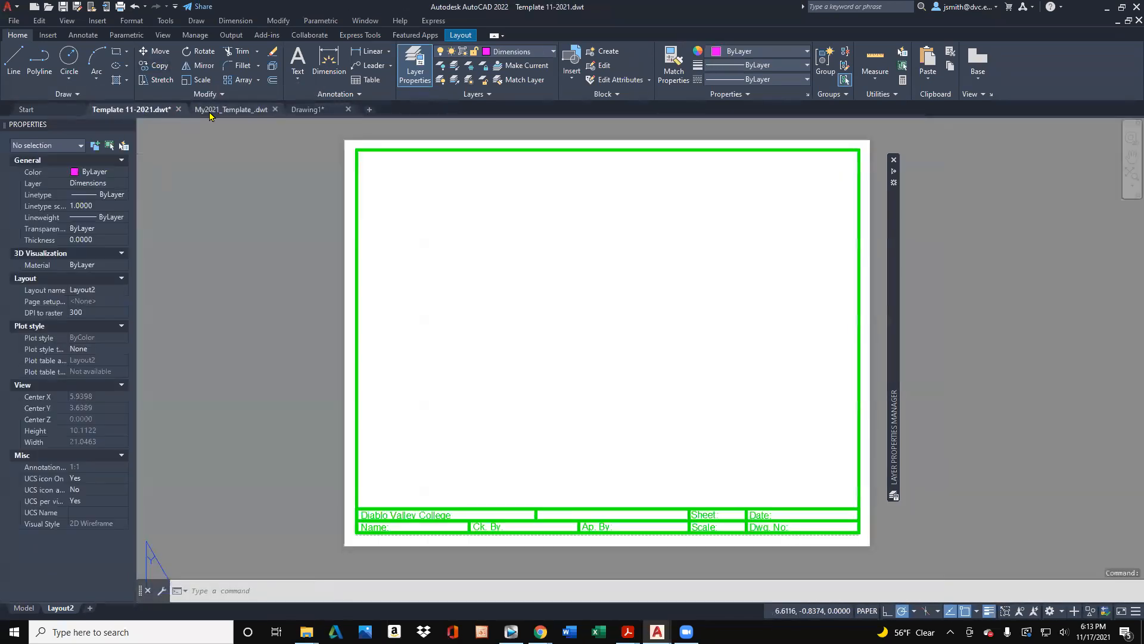
left_click(234, 110)
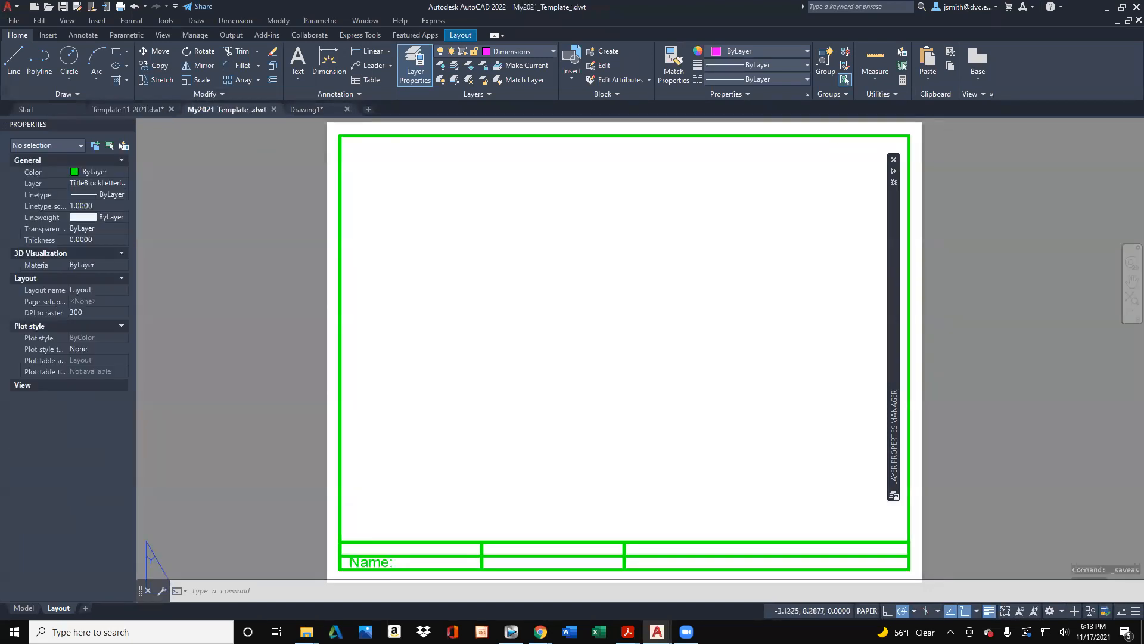
left_click(13, 20)
mouse_move(67, 20)
left_click(394, 352)
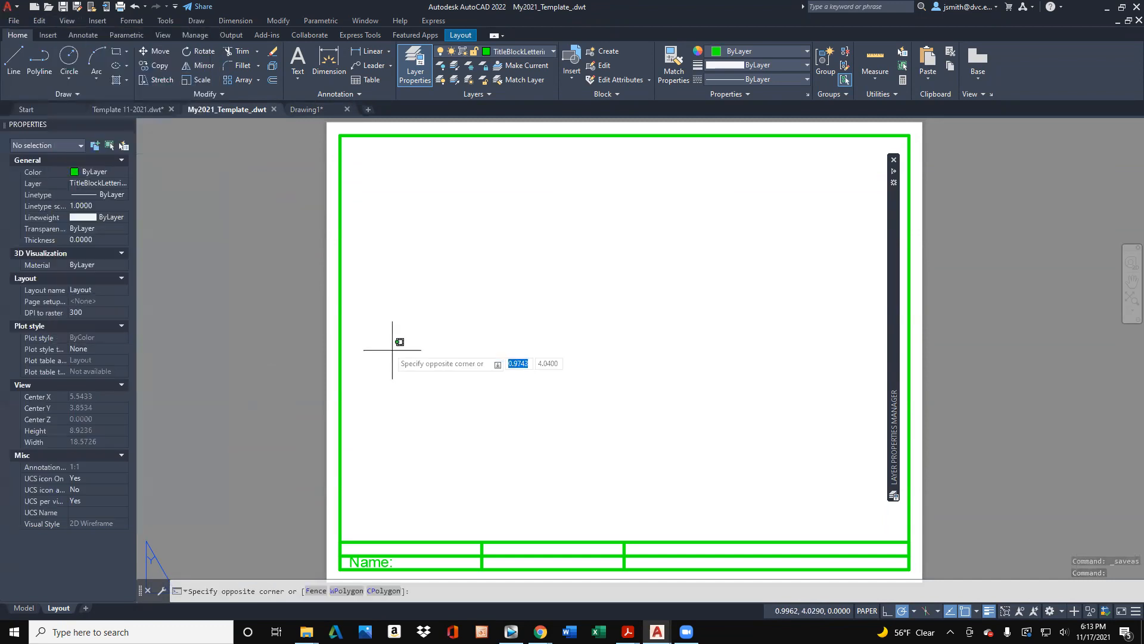
left_click(302, 255)
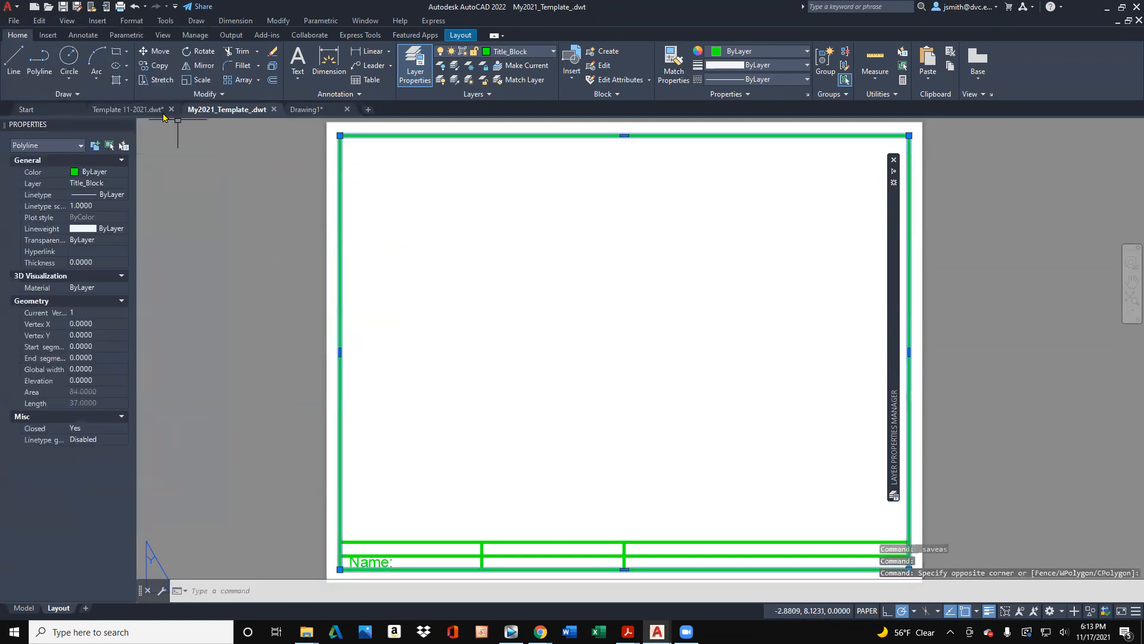
- Create a new drawing from scratch with the default Imperial (feet and inches) settings
left_click(13, 22)
left_click(40, 39)
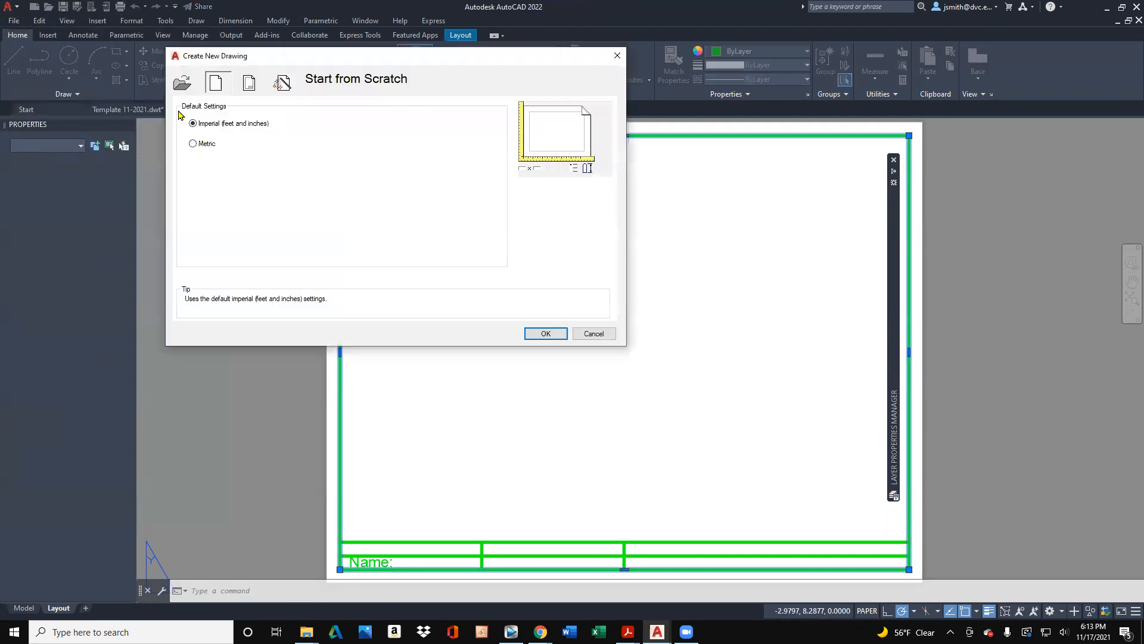
left_click(545, 334)
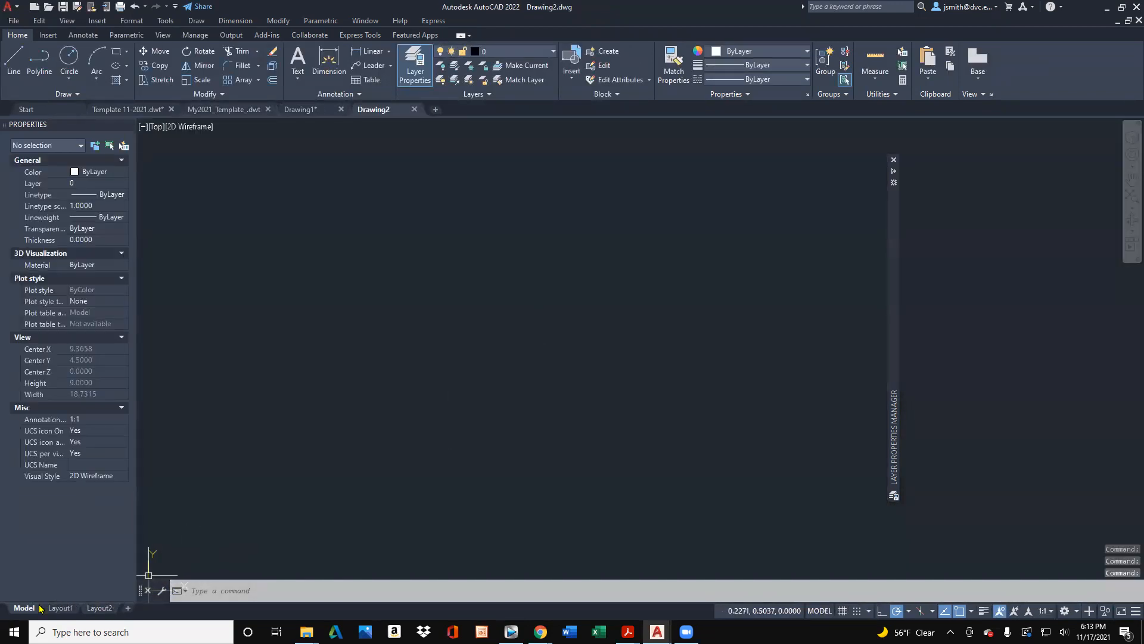
- Draw a large freehand rectangle in the middle of model space as sample geometry
left_click(117, 52)
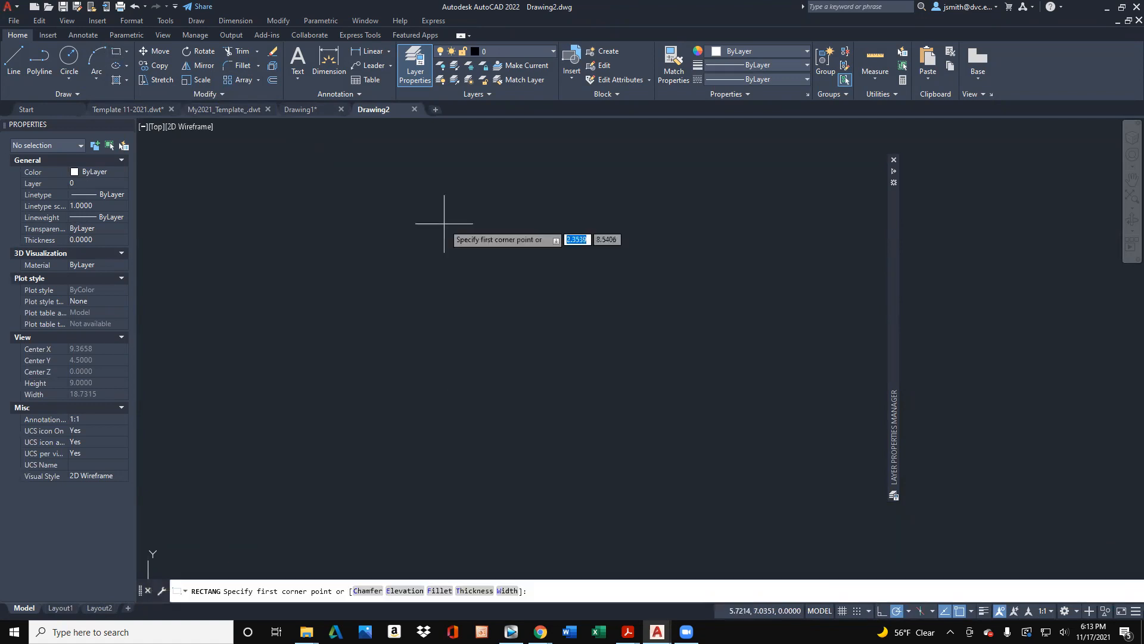
left_click(369, 187)
left_click(691, 459)
left_click(593, 355)
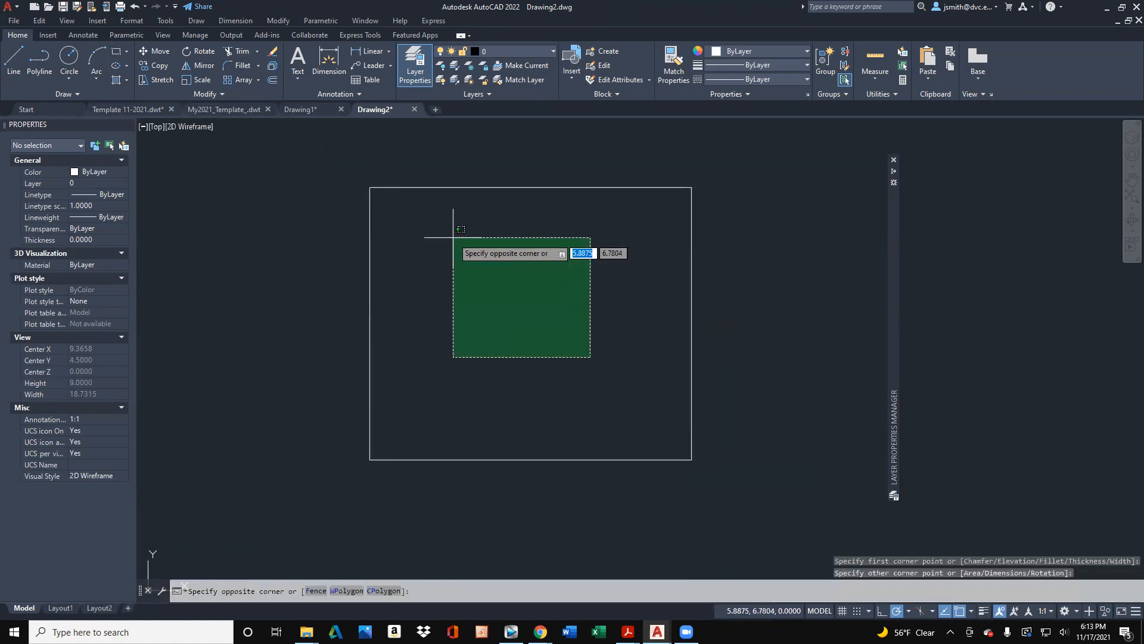
left_click(424, 208)
key("Escape")
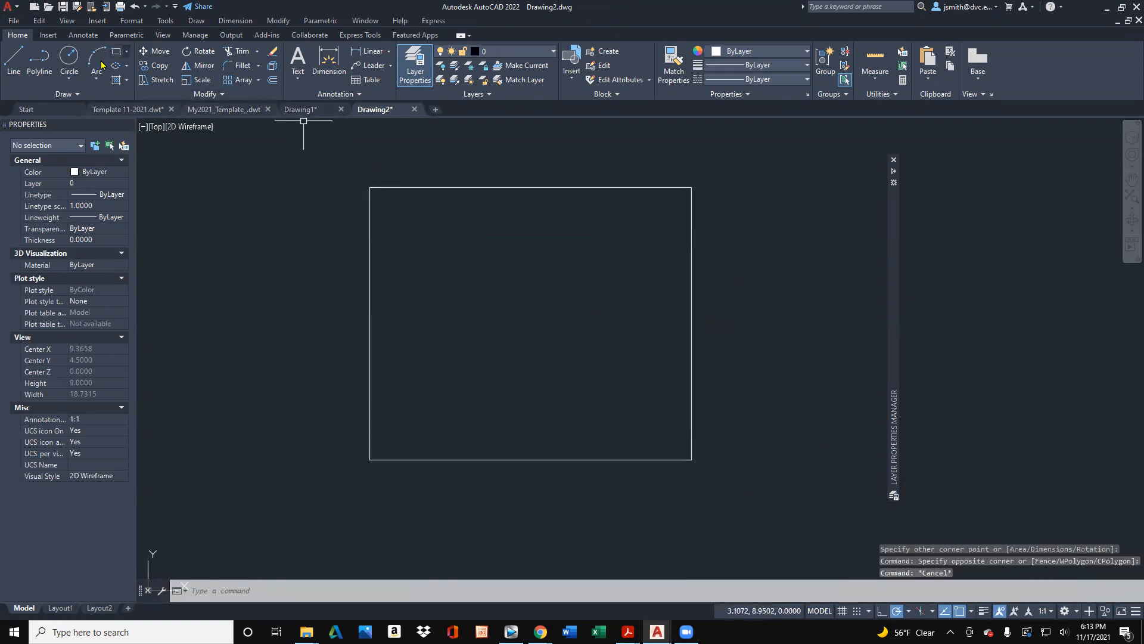
- Draw two connected line segments inside the rectangle, starting from the midpoint of its top edge
left_click(14, 56)
left_click(531, 189)
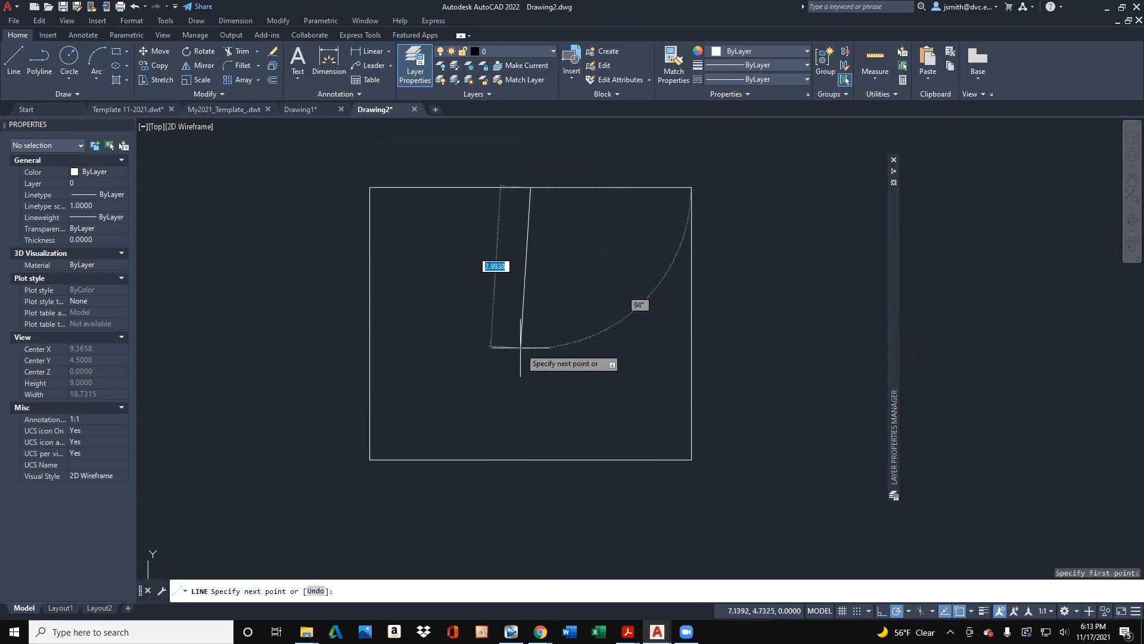
left_click(534, 350)
left_click(485, 271)
key("Escape")
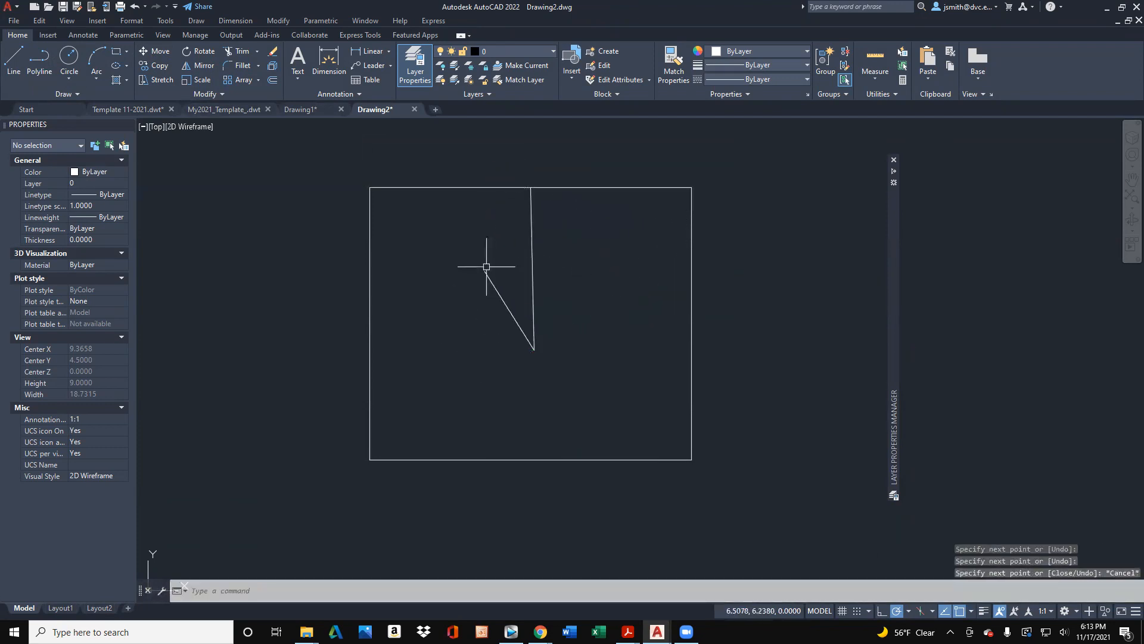
- Insert the Title Block layout from the My2021_Template file into this drawing and open that layout
left_click(60, 607)
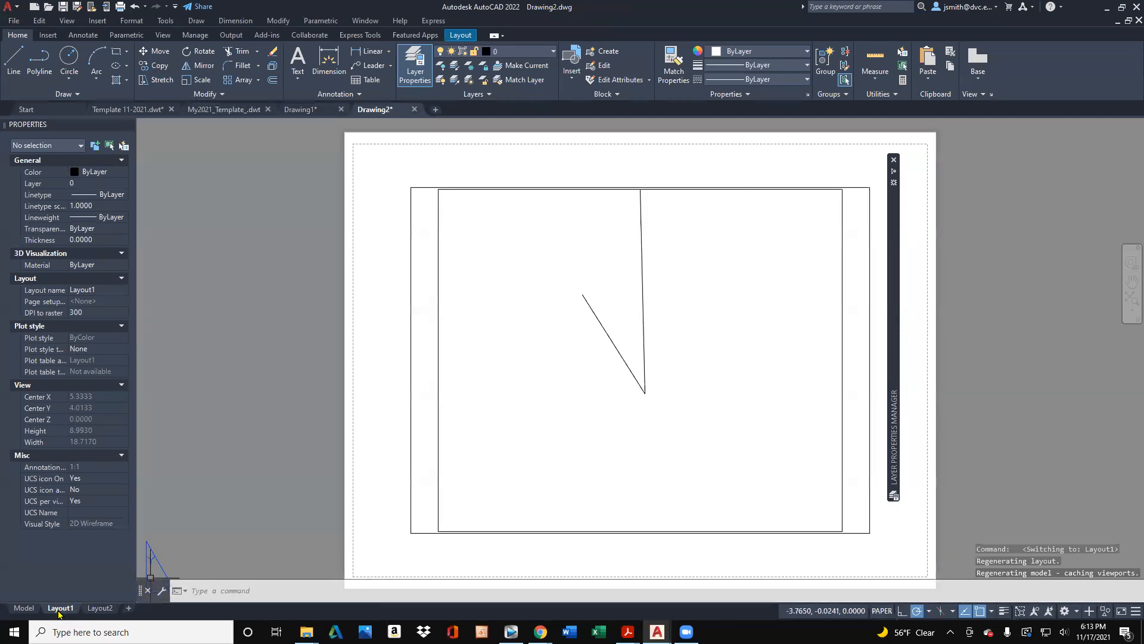
right_click(60, 608)
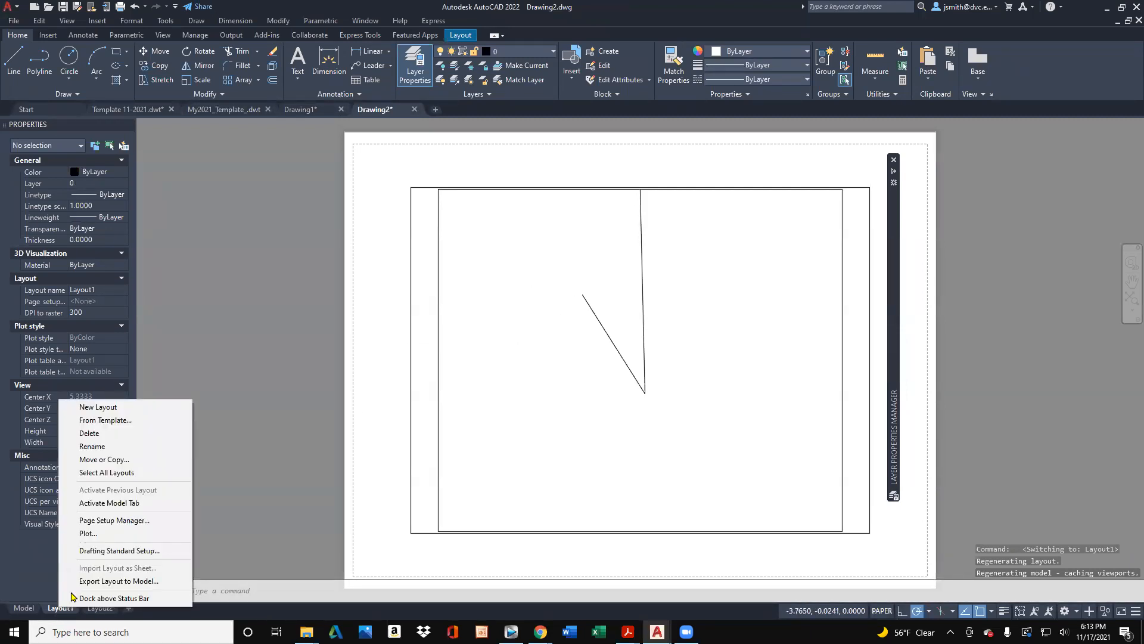
left_click(119, 420)
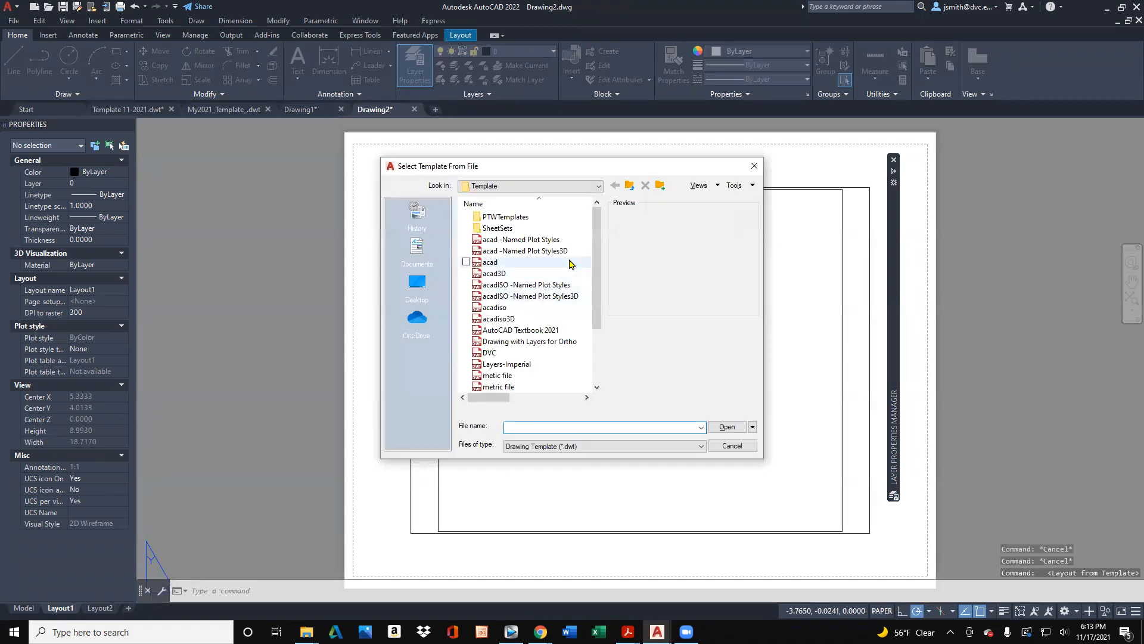
scroll(588, 274, "down", 1)
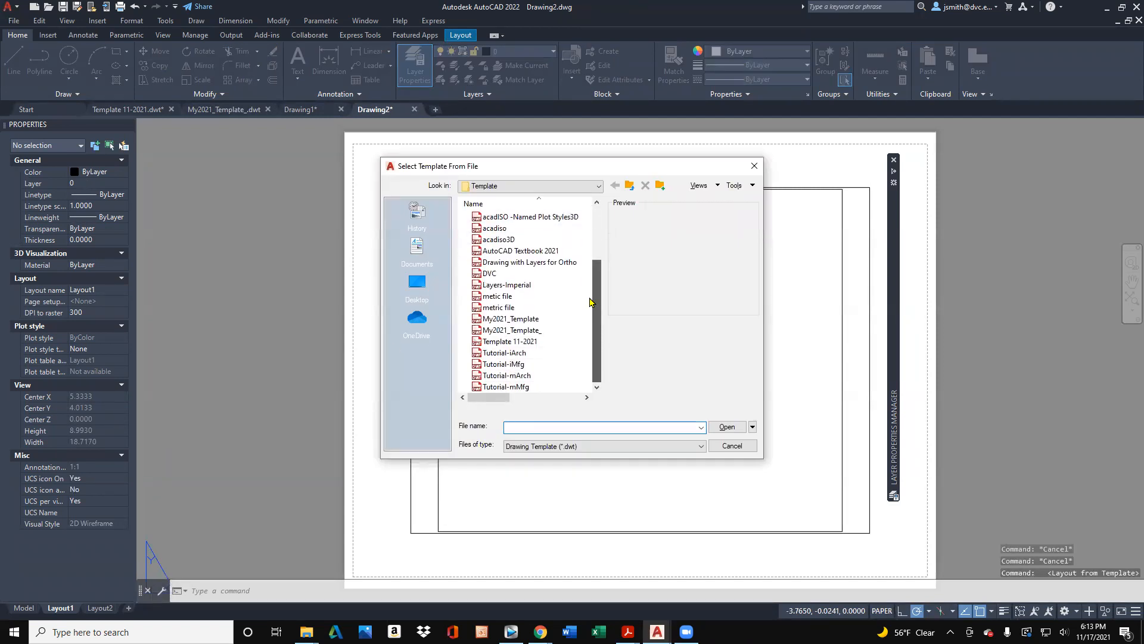
scroll(573, 298, "down", 1)
left_click(567, 319)
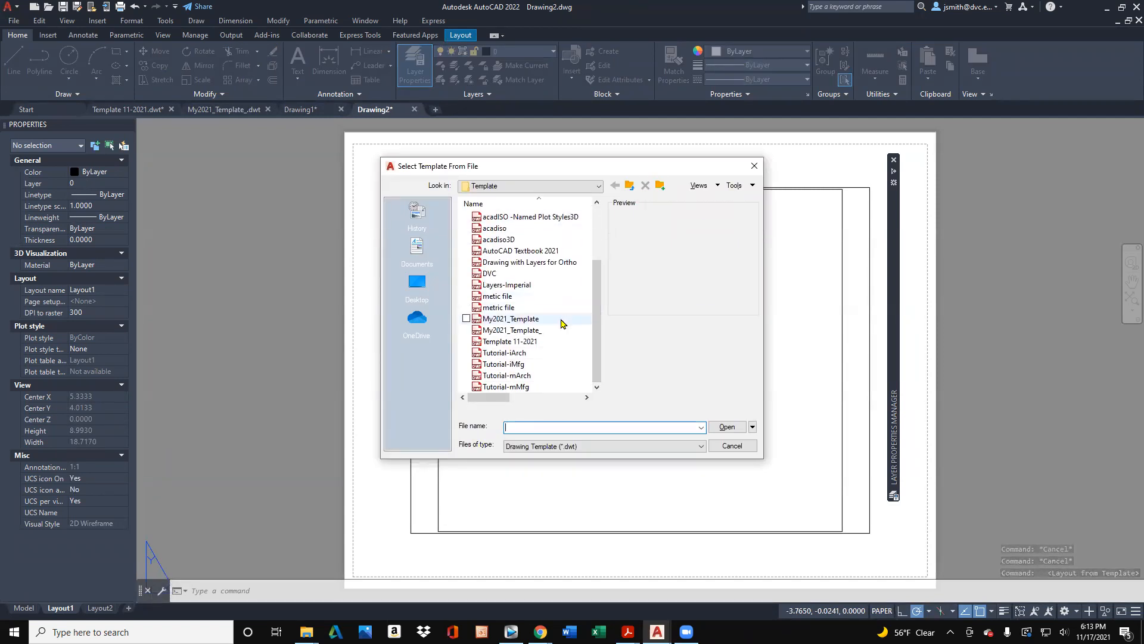
left_click(728, 428)
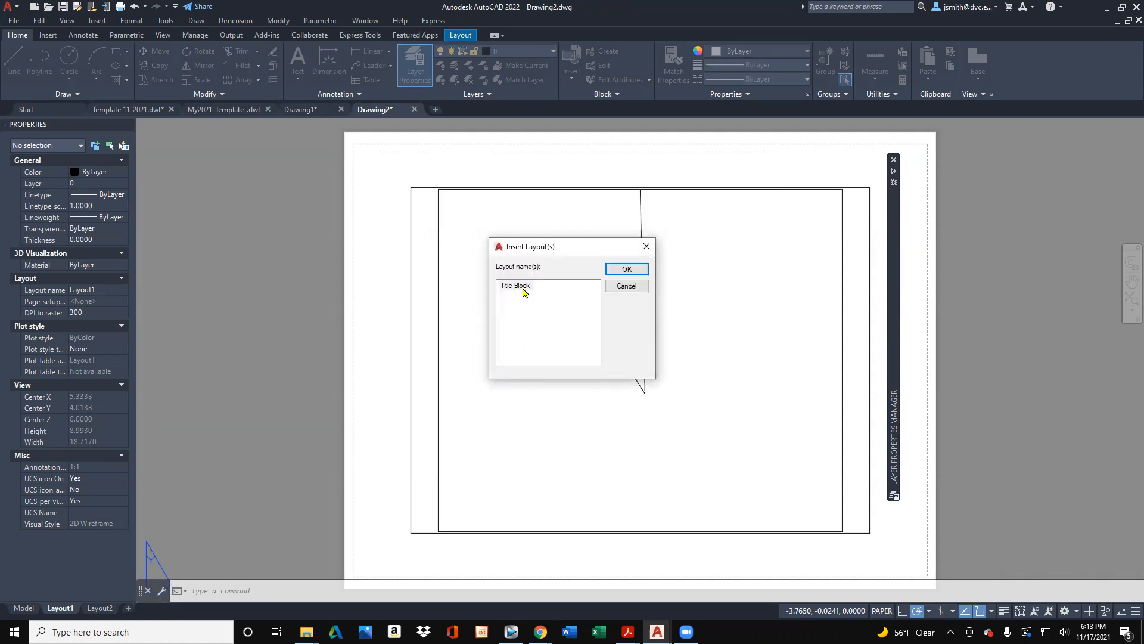
left_click(619, 269)
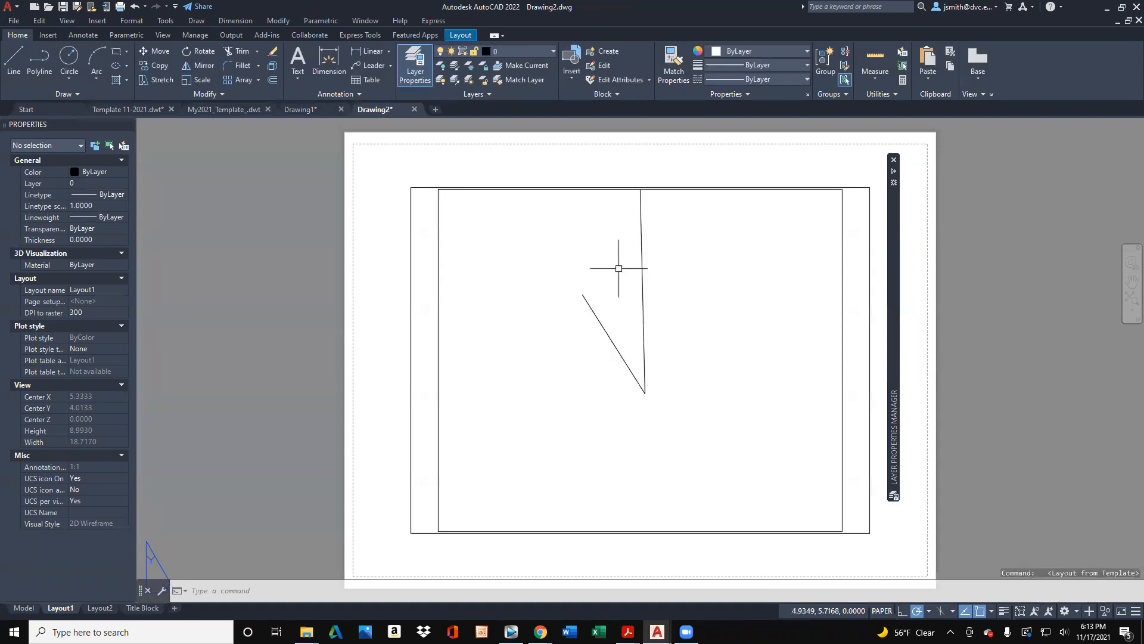
left_click(146, 608)
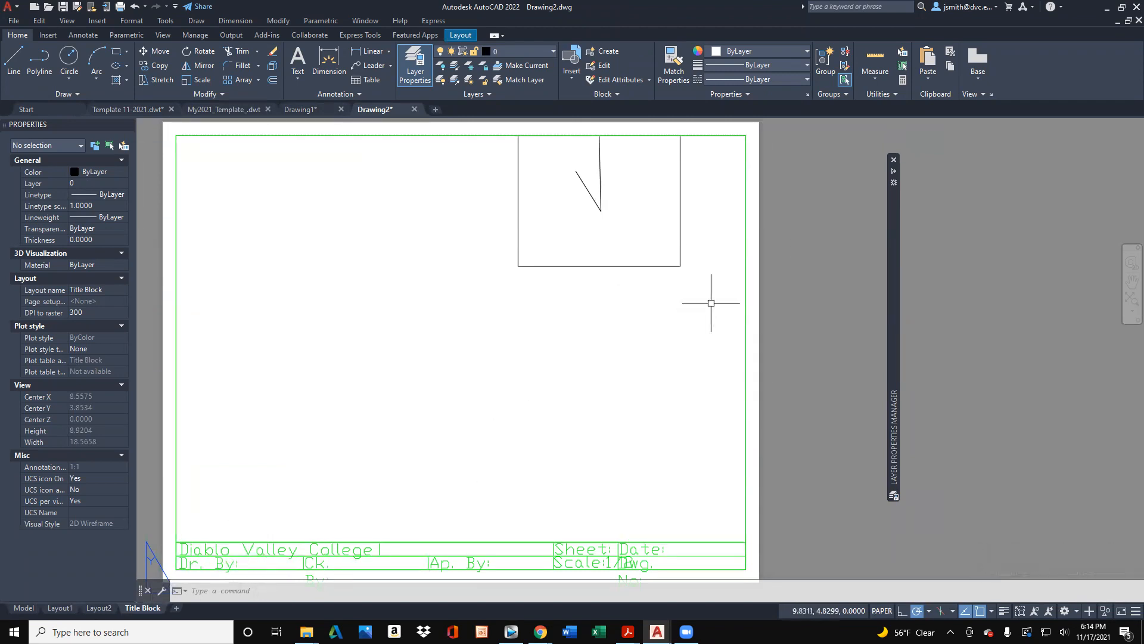
- Activate model space inside the Title Block layout's viewport and select the sample rectangle
left_click(741, 287)
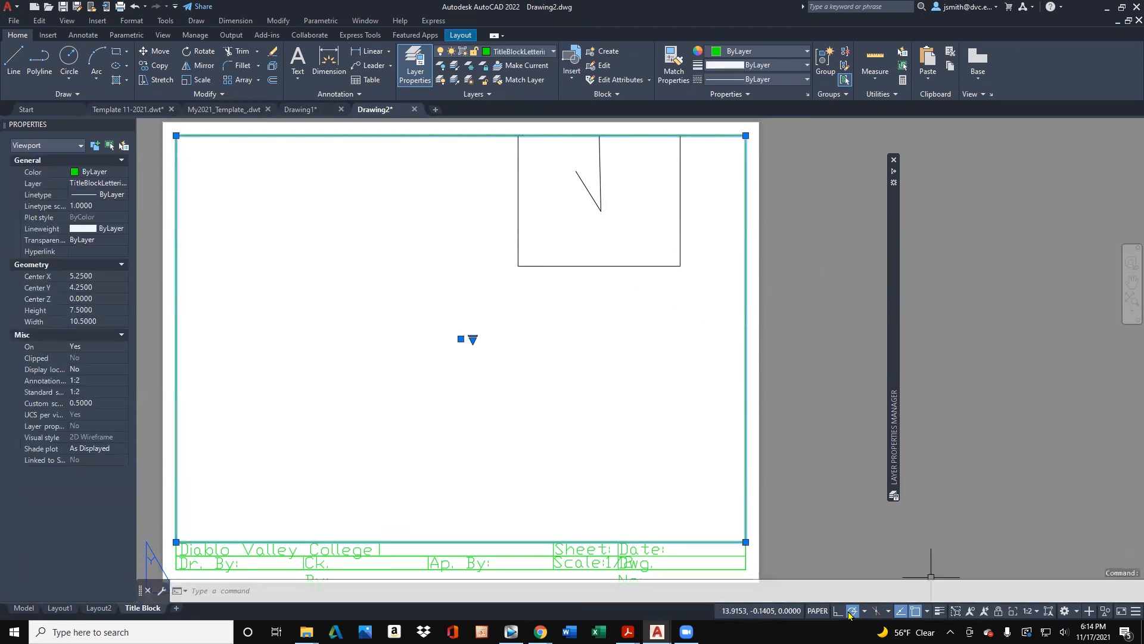
left_click(815, 612)
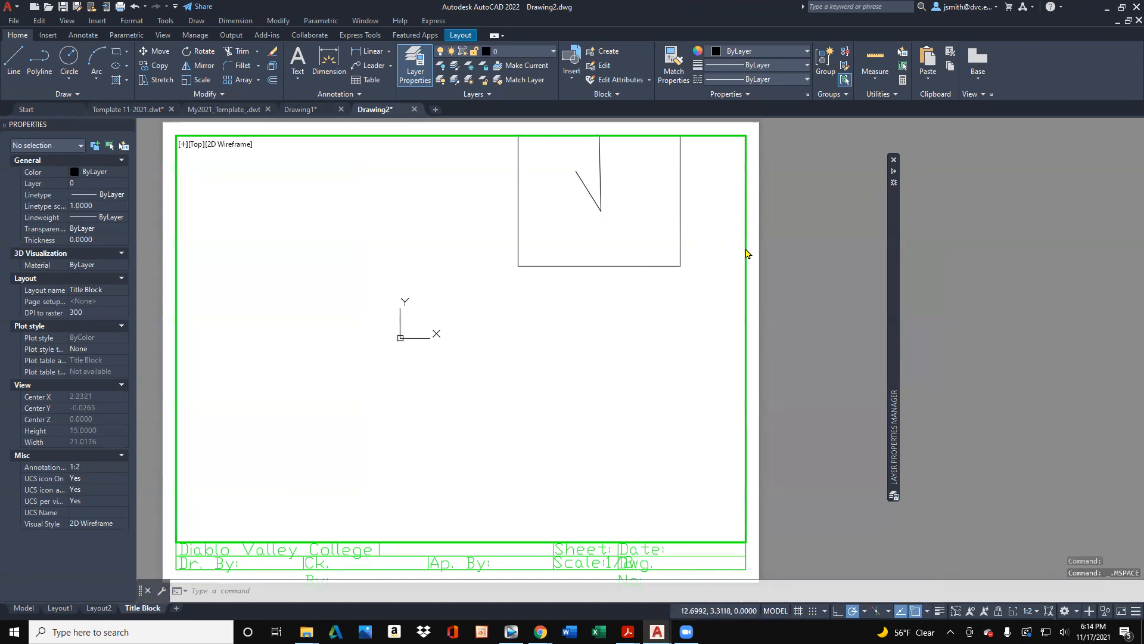
left_click(741, 223)
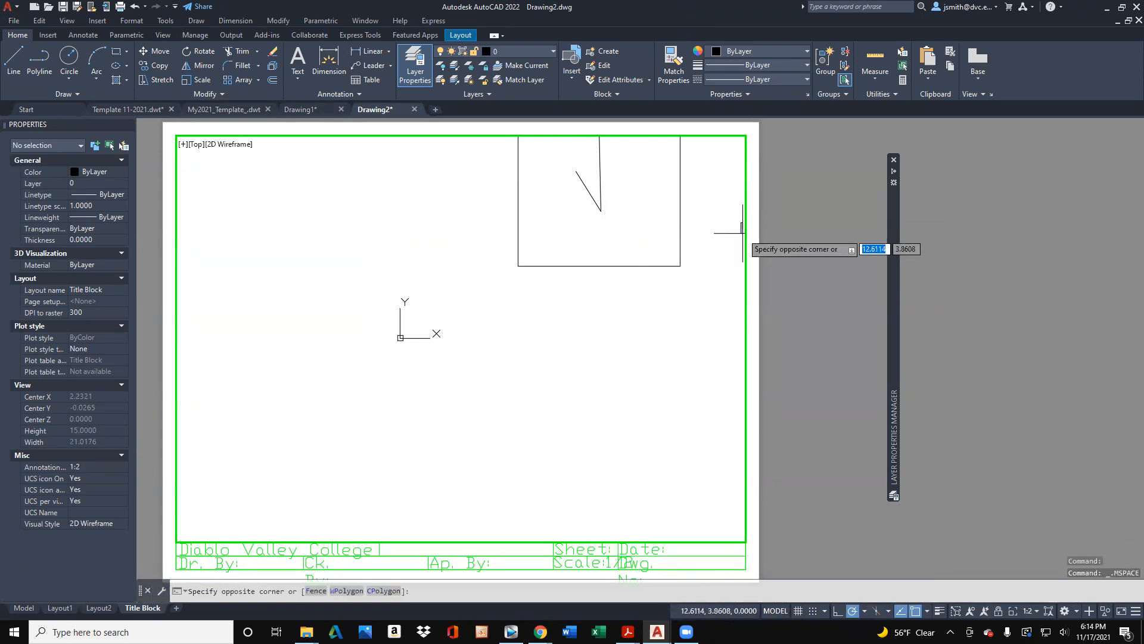
left_click(613, 257)
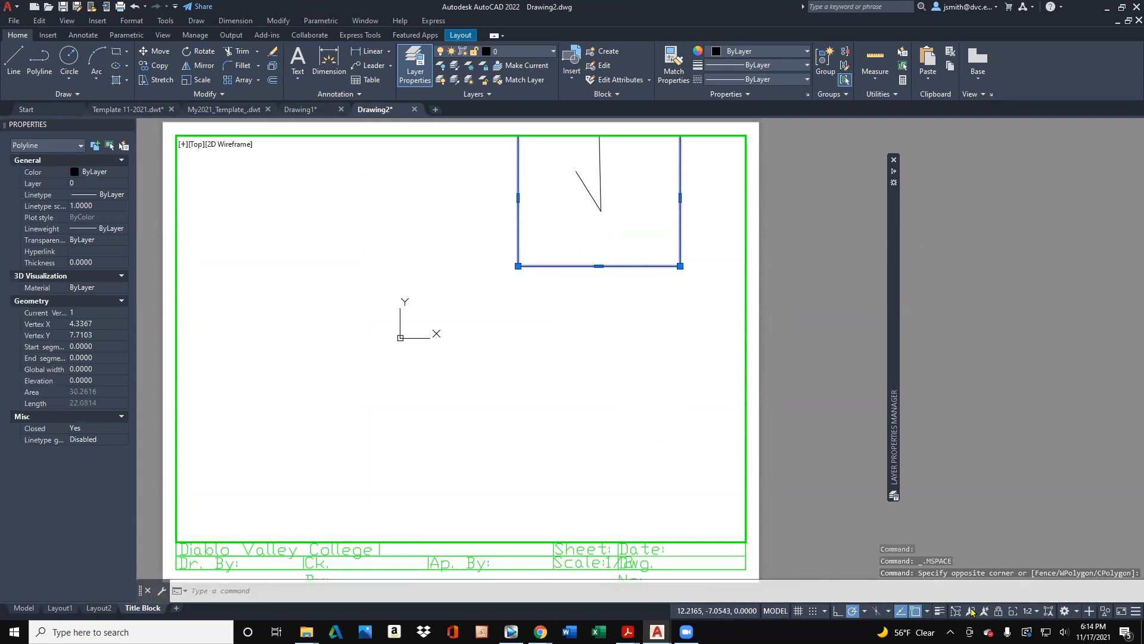
- Scale the viewport to fit its contents and set the viewport scale to 1:2
left_click(1028, 611)
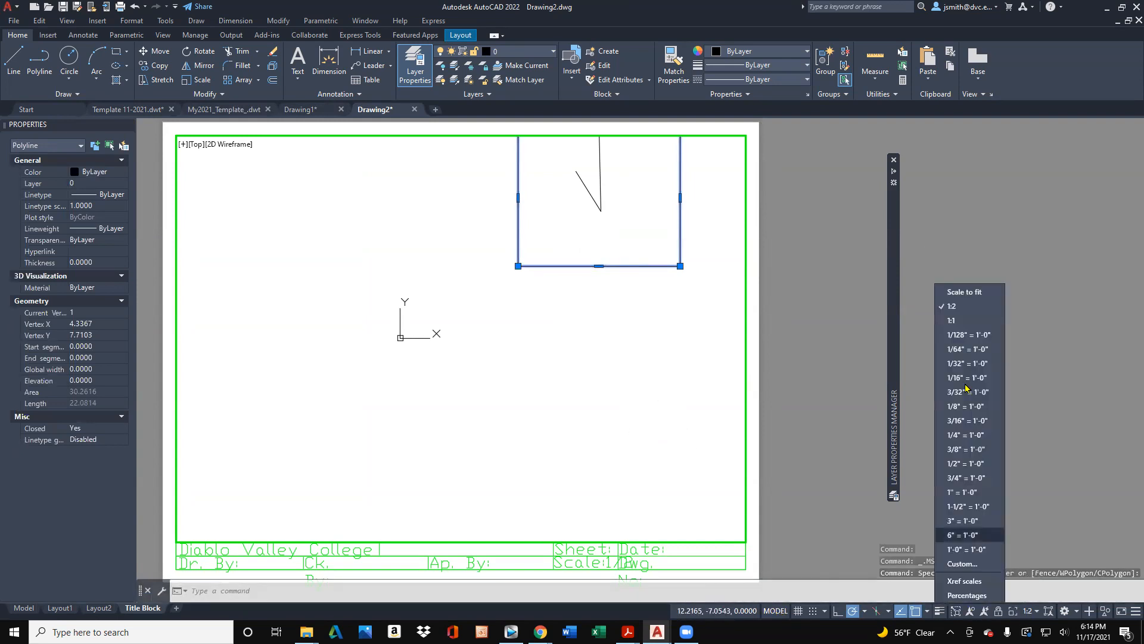
left_click(963, 300)
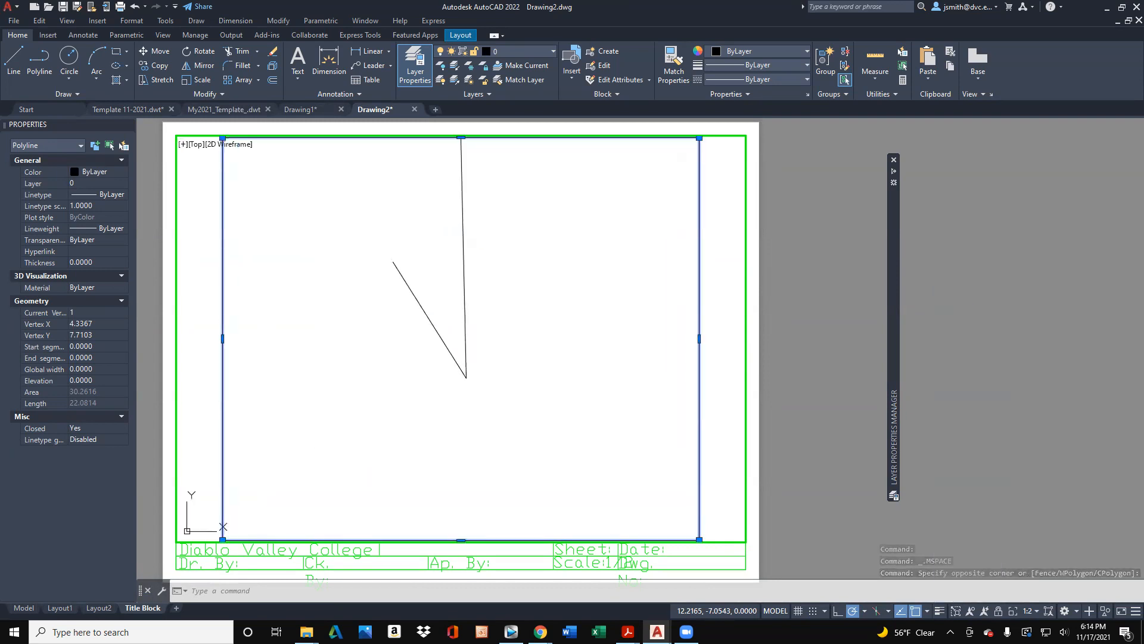
left_click(1022, 612)
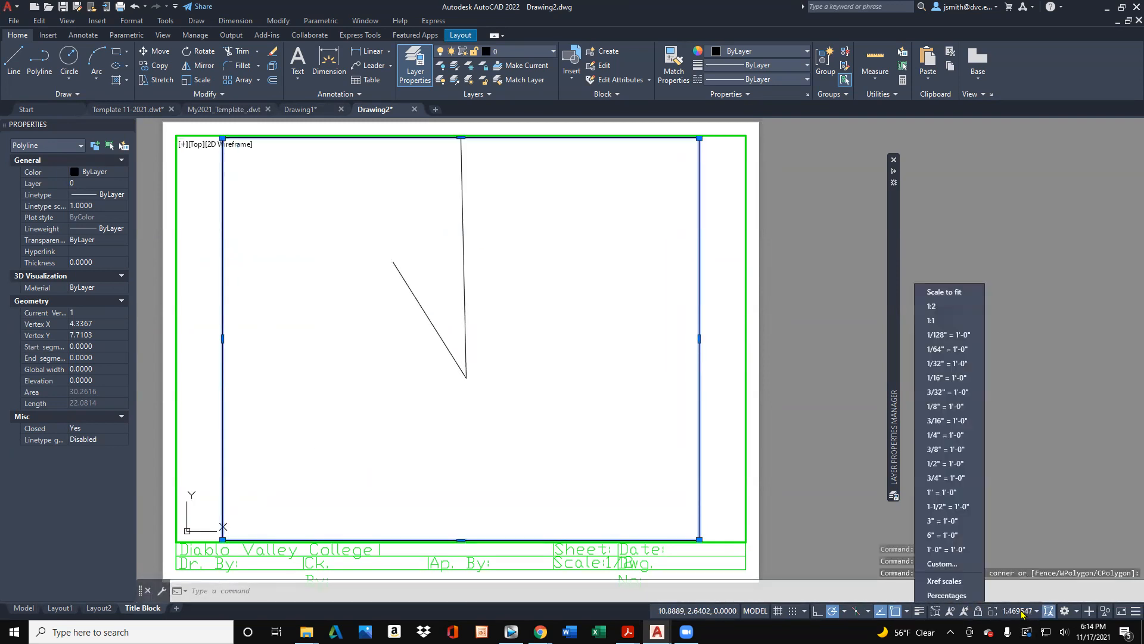
left_click(933, 307)
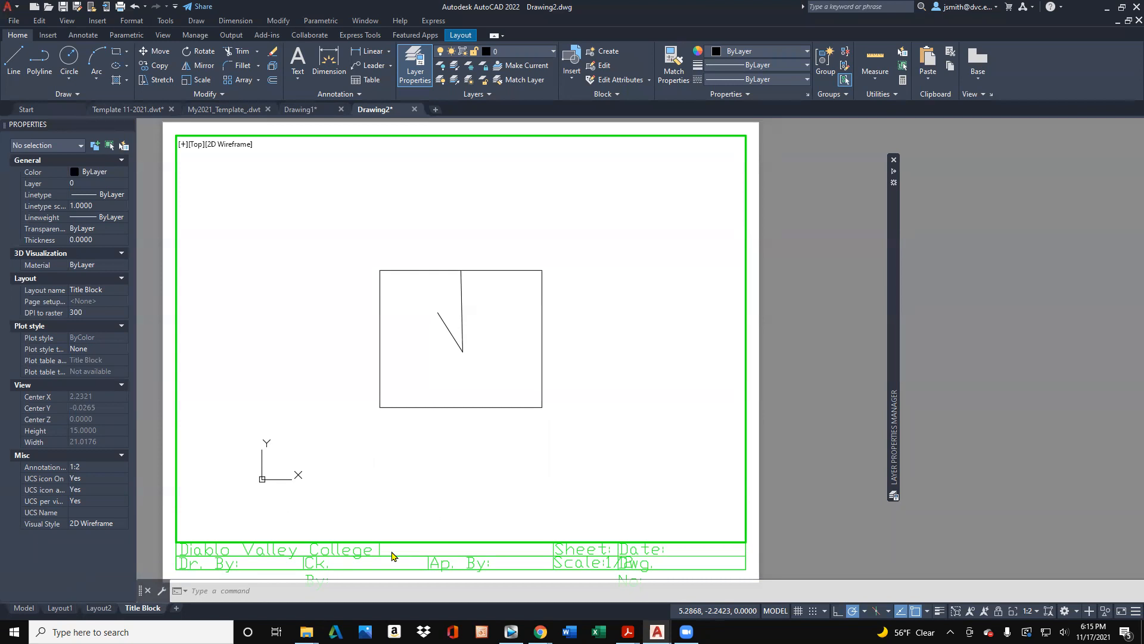
- Erase the sample rectangle and both lines through the viewport
left_click(583, 426)
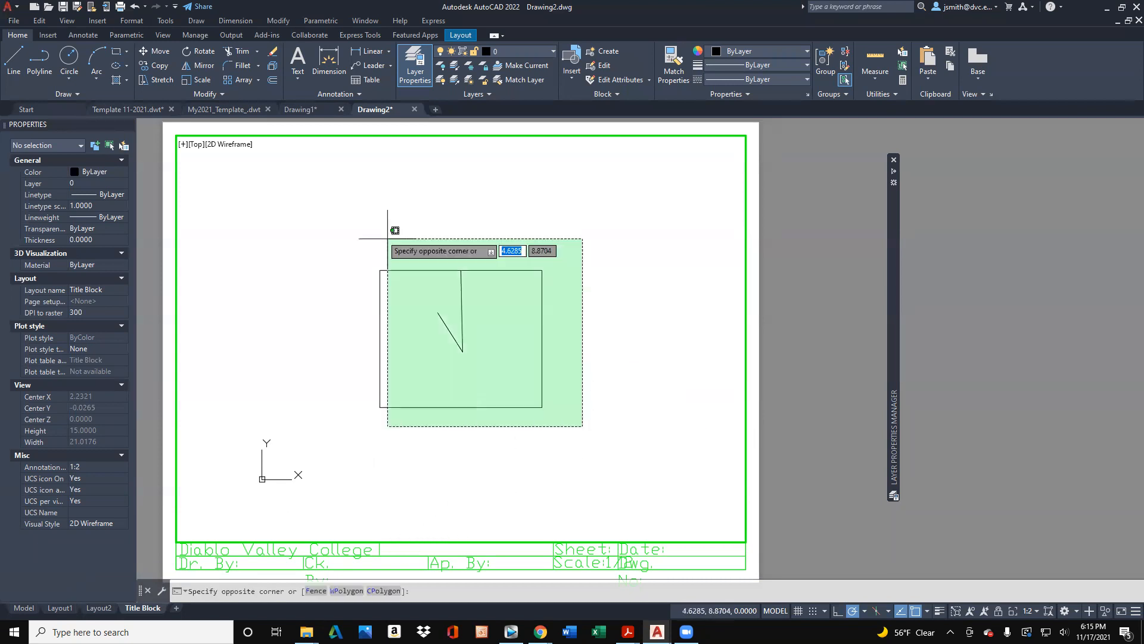
left_click(388, 239)
key("Delete")
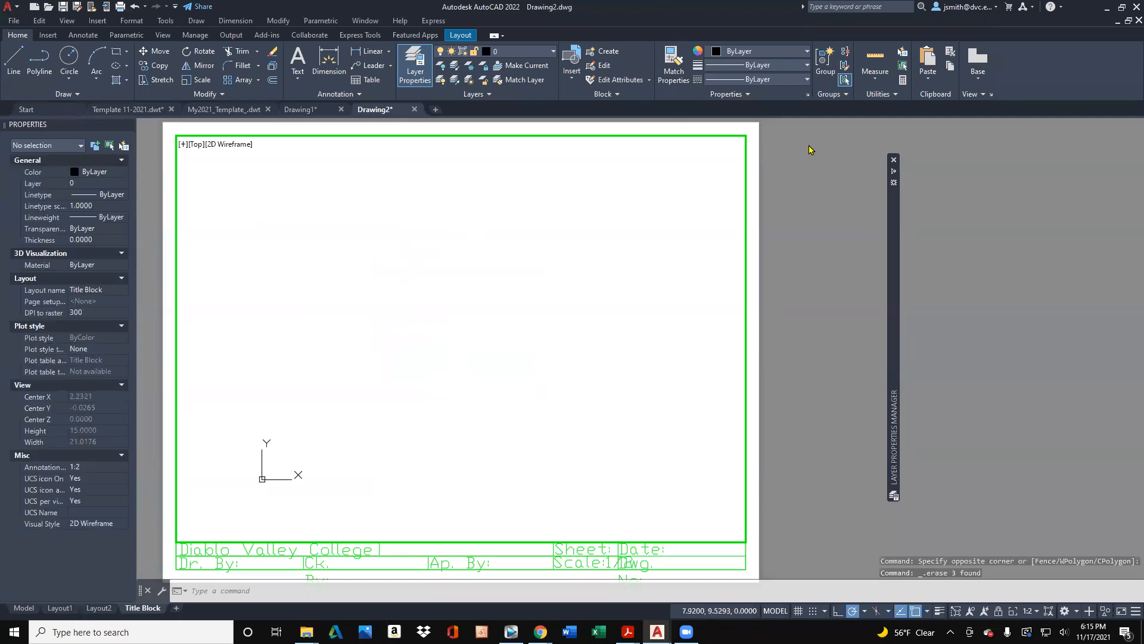
left_click(742, 182)
key("Escape")
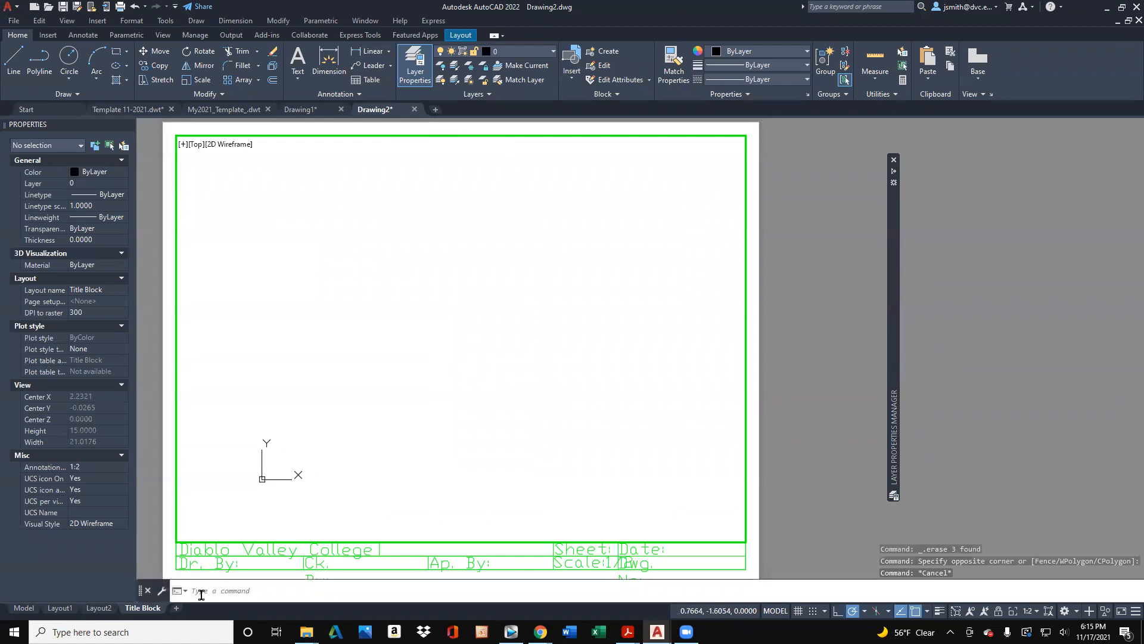
- Return to paper space, check the Model space contents, and reopen the Title Block layout
double_click(775, 570)
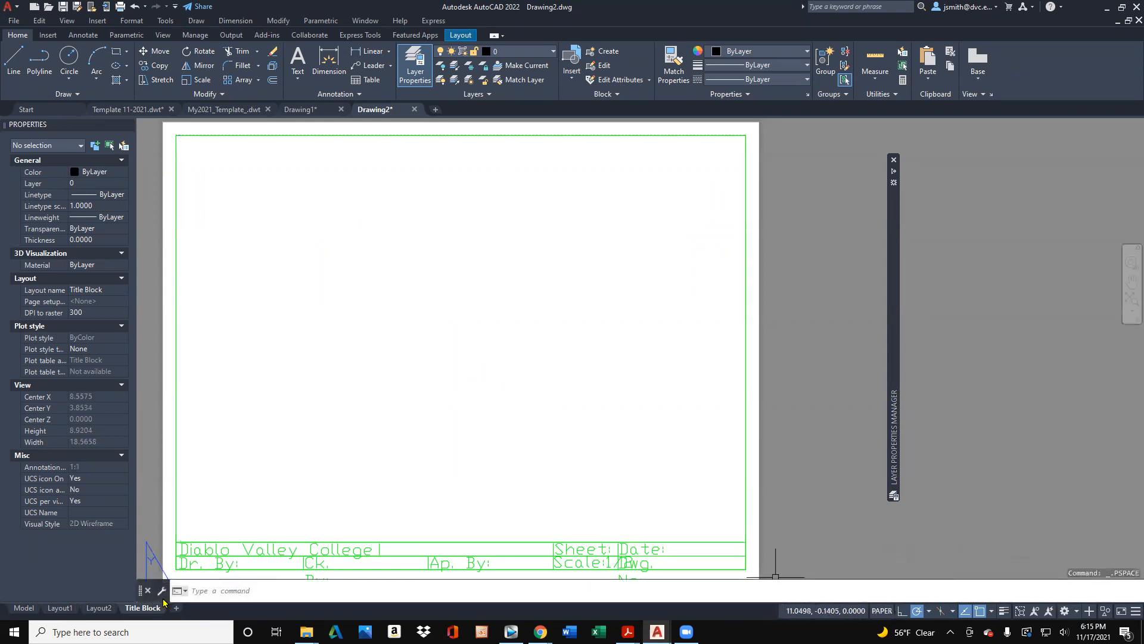
left_click(25, 607)
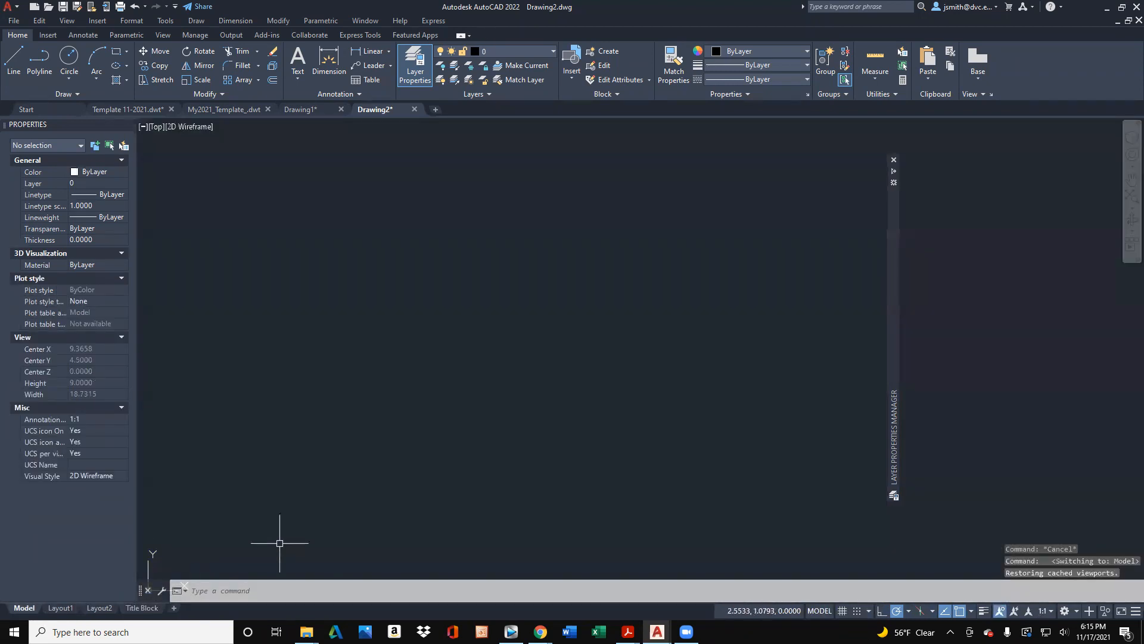
left_click(142, 608)
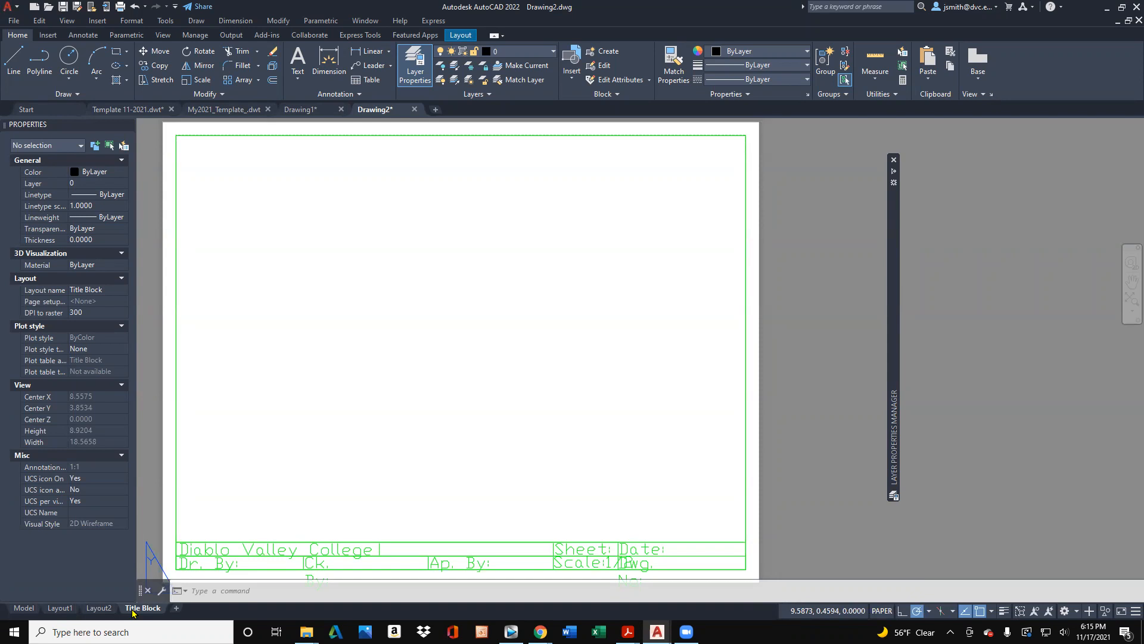
- Start plotting the Title Block layout as a single sheet with AutoCAD PDF (High Quality Print).pc3 as the plotter
key("ctrl+p")
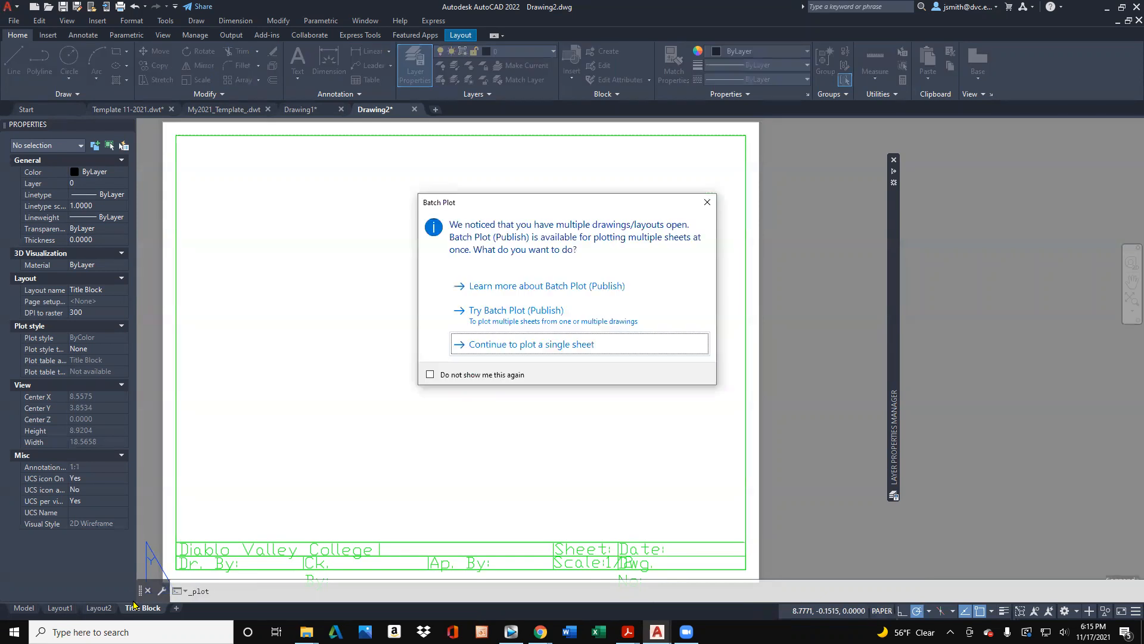
left_click(535, 349)
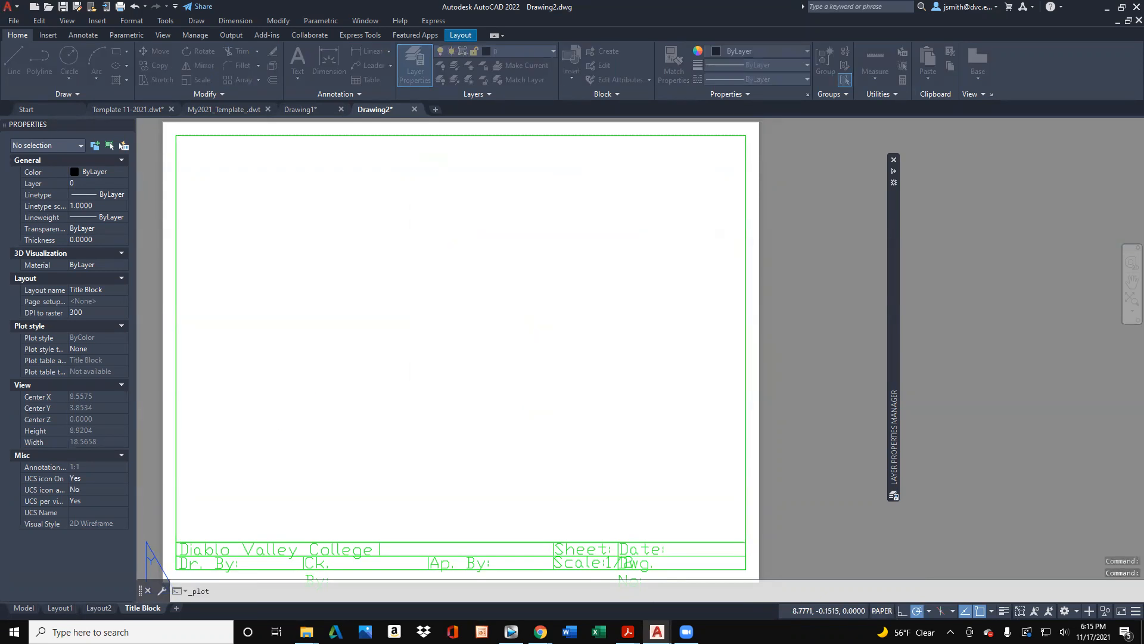
left_click(493, 226)
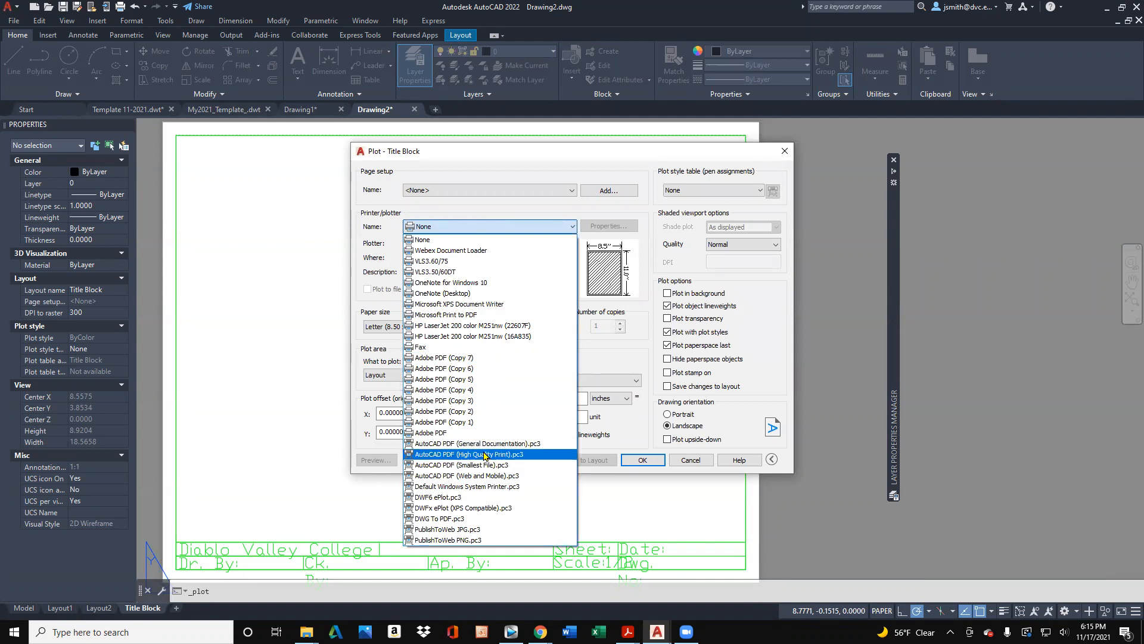
left_click(485, 454)
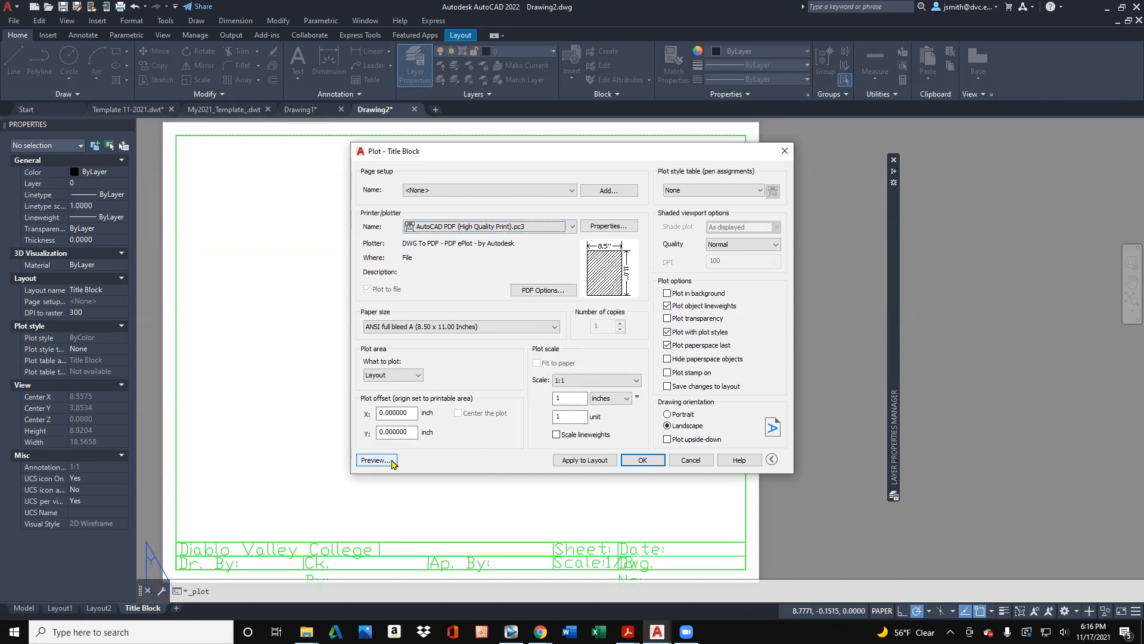
- Set the plot area to a window spanning the sheet's opposite corners and preview the plot
left_click(398, 375)
left_click(381, 418)
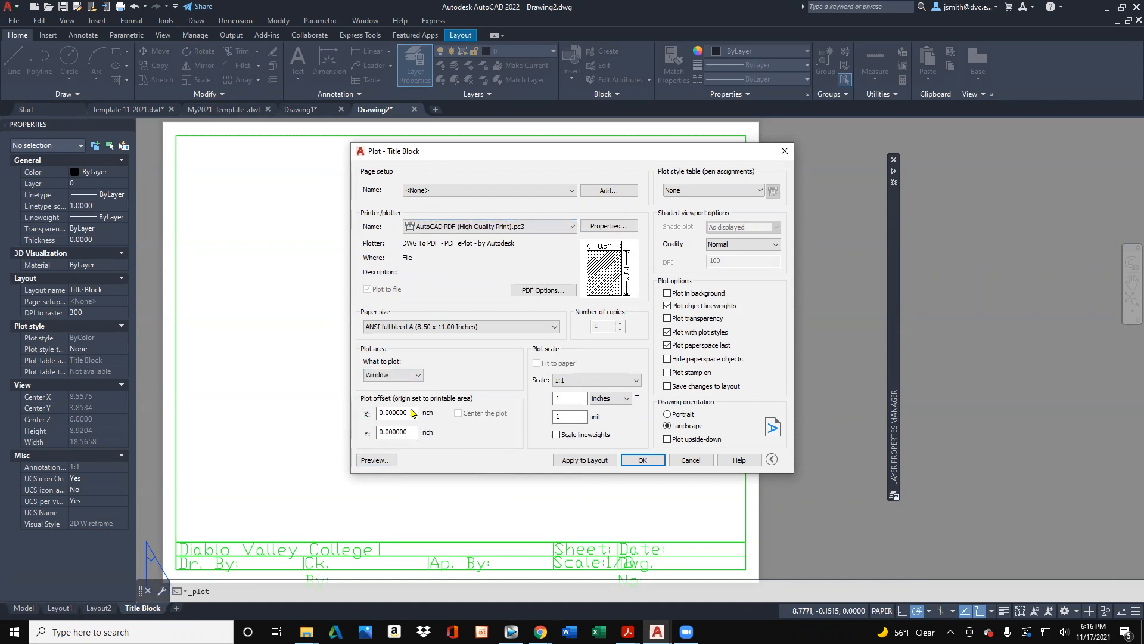
left_click(165, 122)
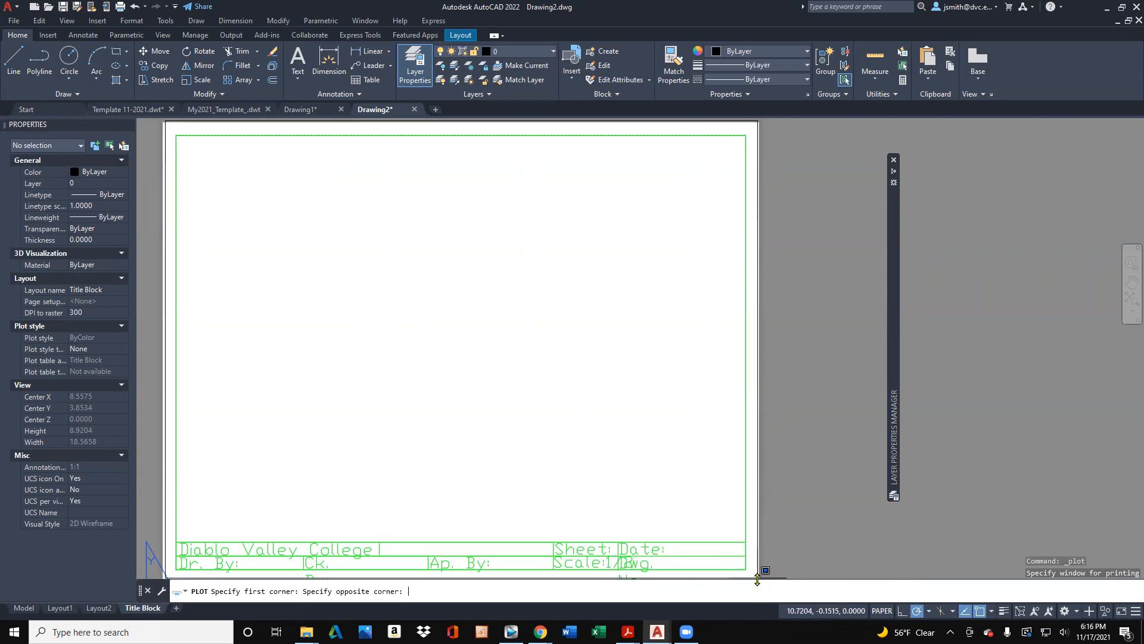
left_click(757, 577)
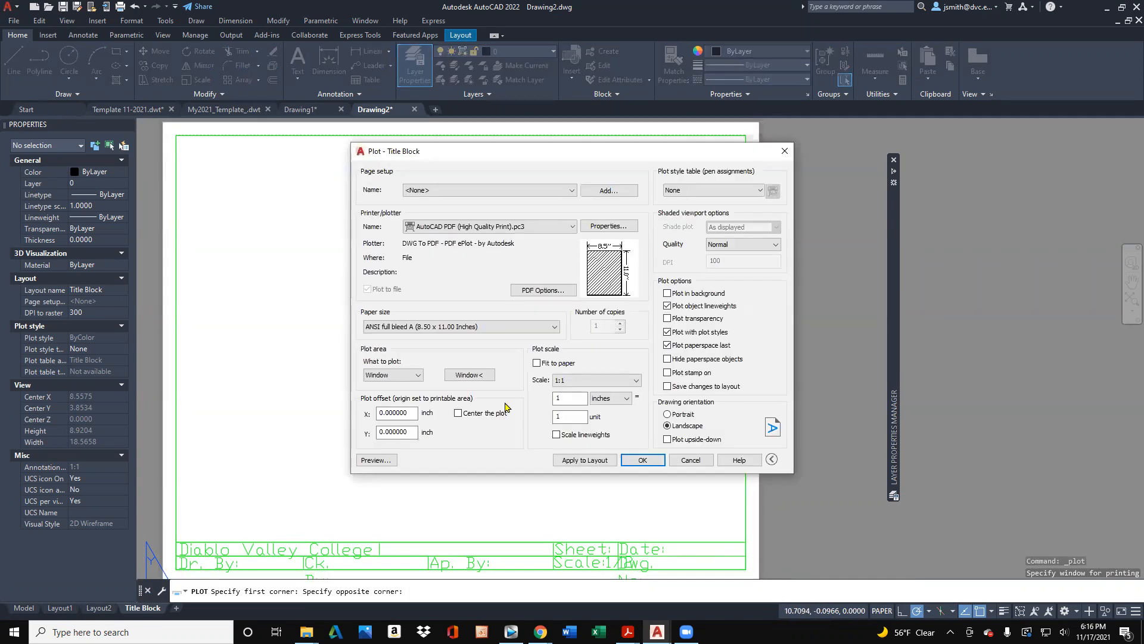
left_click(381, 460)
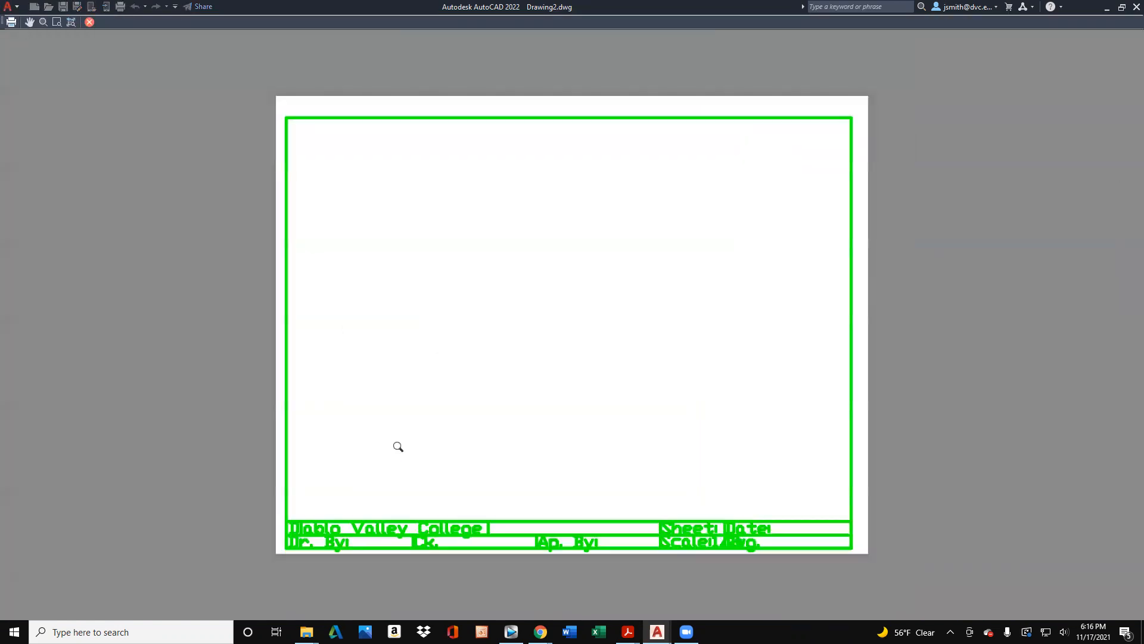